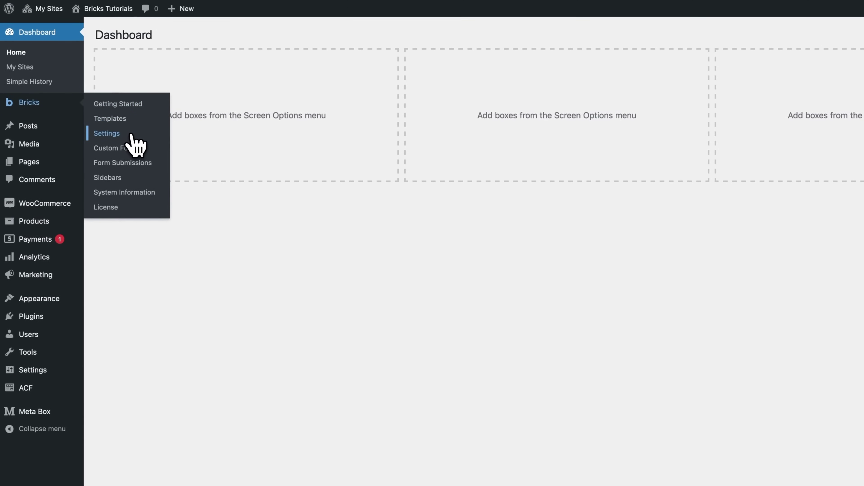
- In Bricks Settings, confirm 'Enable query sort / filter / live search' is on under Query filters
{"action": "left_click", "coordinate": [131, 135]}
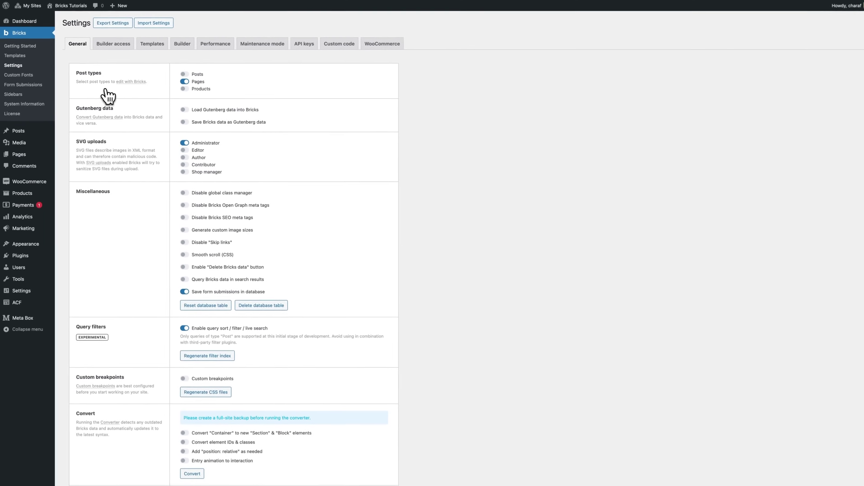
{"action": "scroll", "coordinate": [113, 102], "scroll_direction": "down", "scroll_amount": 5}
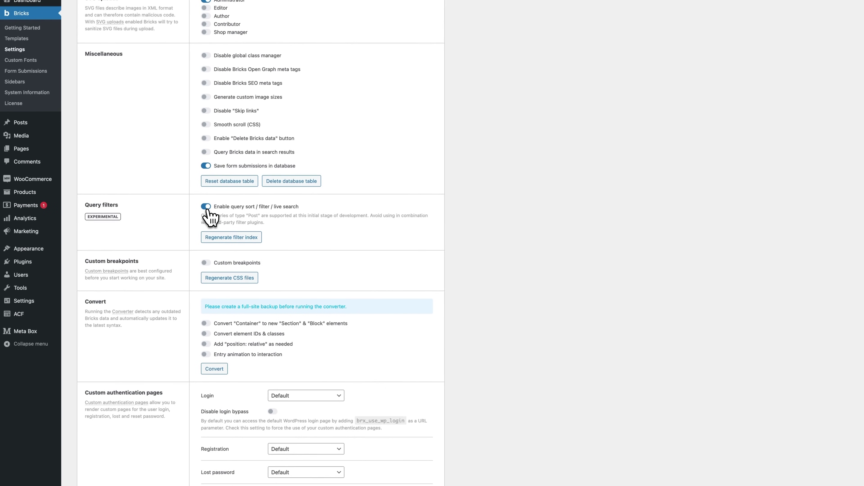
{"action": "scroll", "coordinate": [187, 223], "scroll_direction": "down", "scroll_amount": 2}
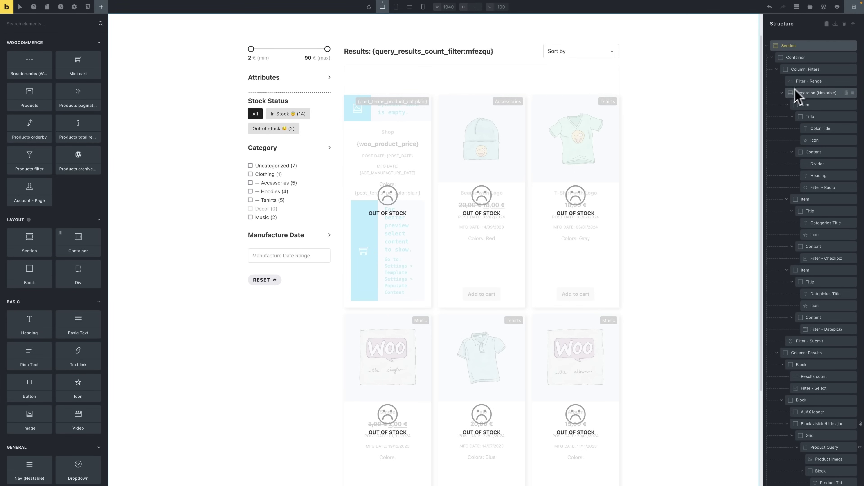
{"action": "left_click", "coordinate": [795, 70]}
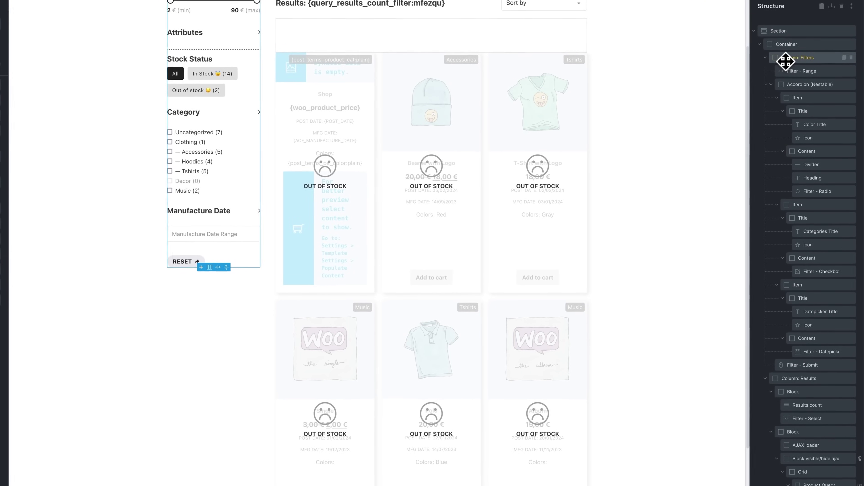
{"action": "left_click", "coordinate": [766, 58]}
{"action": "left_click", "coordinate": [766, 71]}
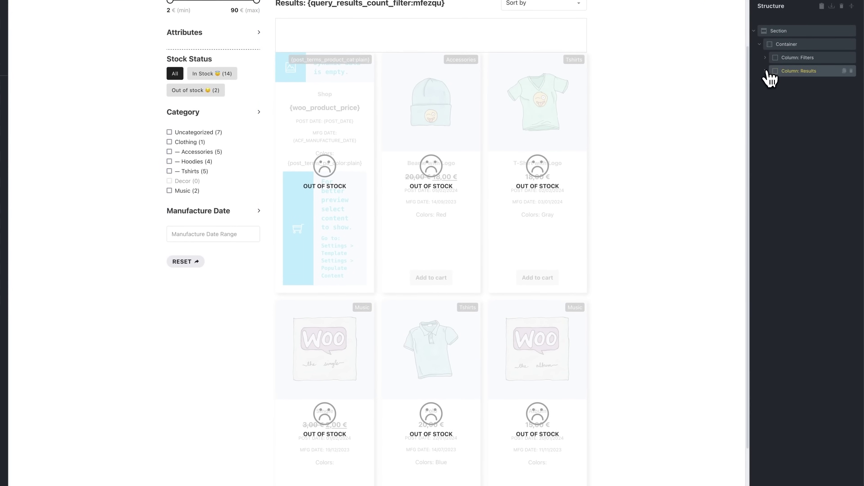
{"action": "left_click", "coordinate": [782, 58]}
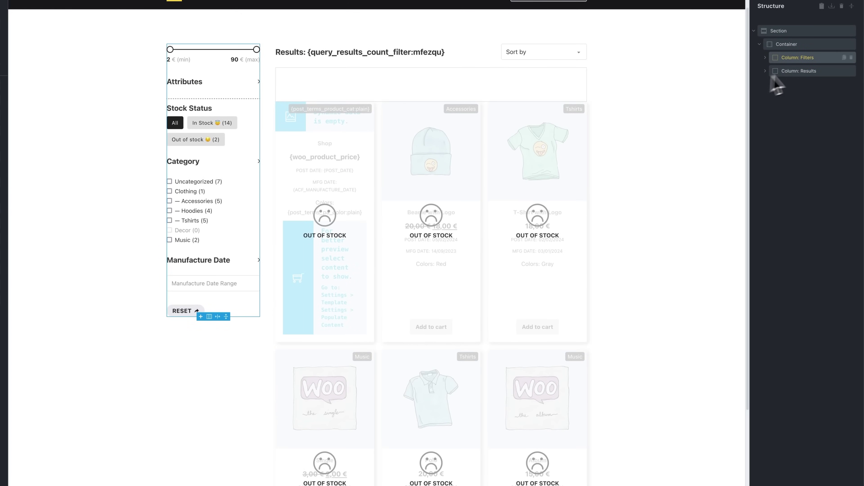
{"action": "left_click", "coordinate": [766, 58]}
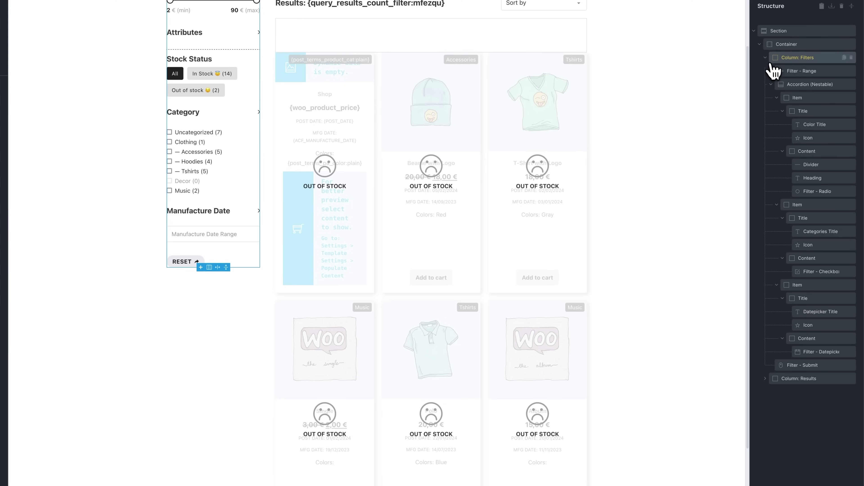
{"action": "left_click", "coordinate": [766, 58]}
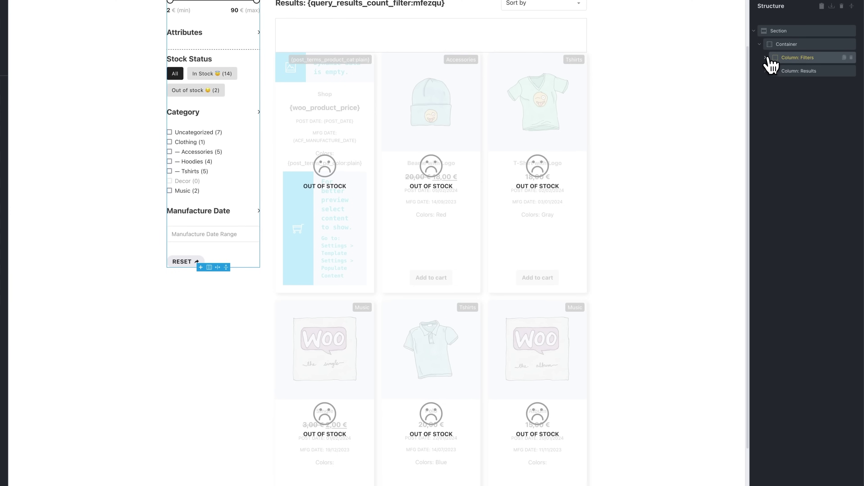
{"action": "left_click", "coordinate": [765, 71]}
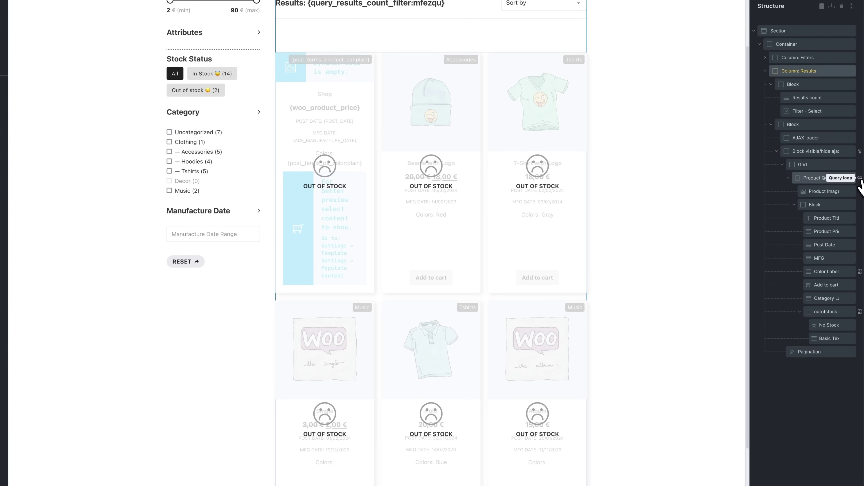
{"action": "left_click", "coordinate": [800, 352]}
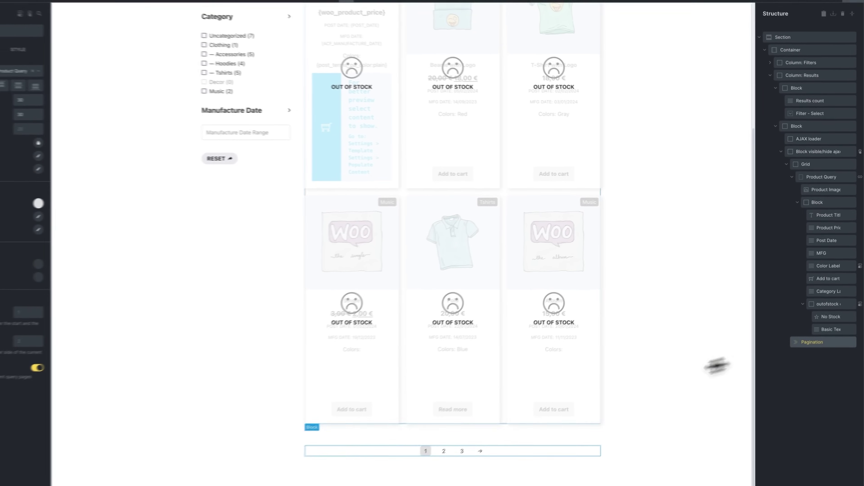
{"action": "left_click", "coordinate": [838, 177]}
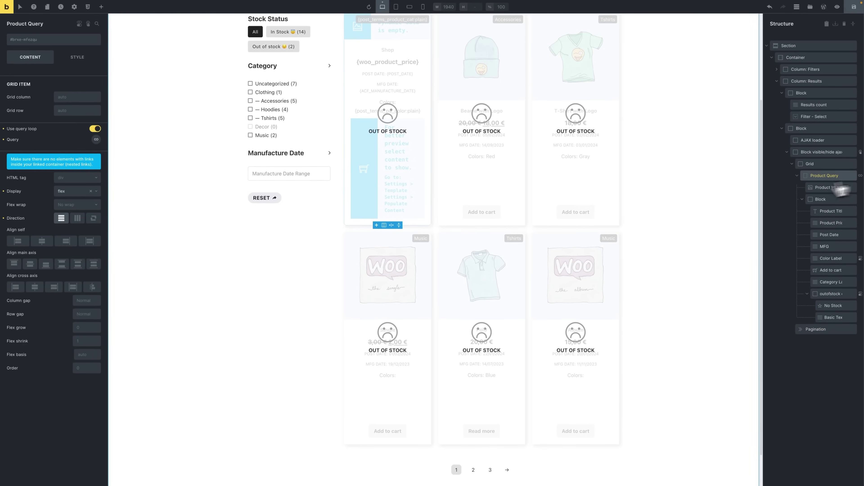
{"action": "left_click", "coordinate": [97, 139]}
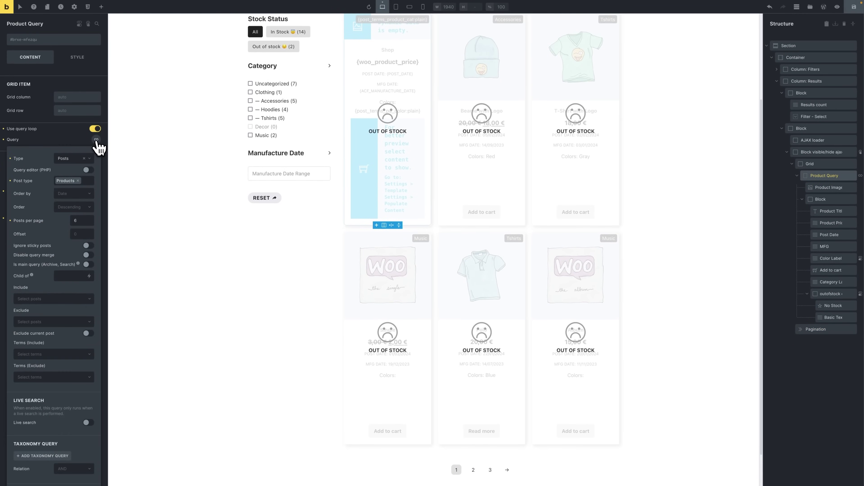
{"action": "left_click", "coordinate": [810, 329]}
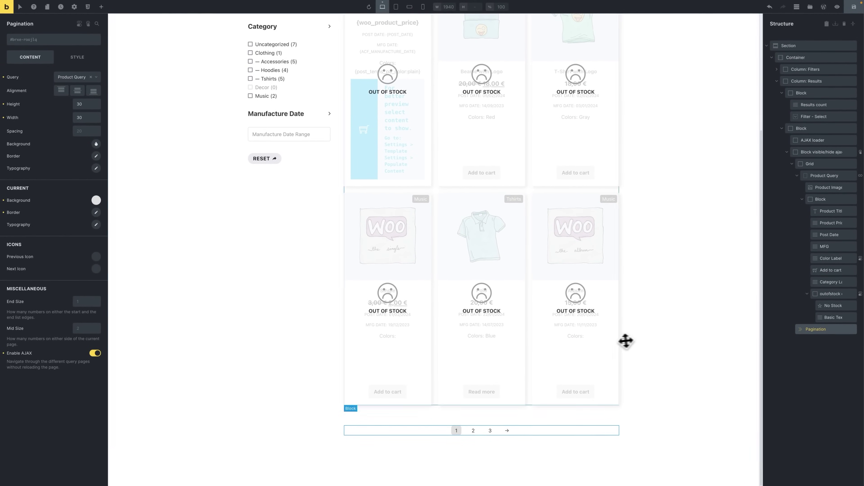
{"action": "left_click", "coordinate": [448, 353]}
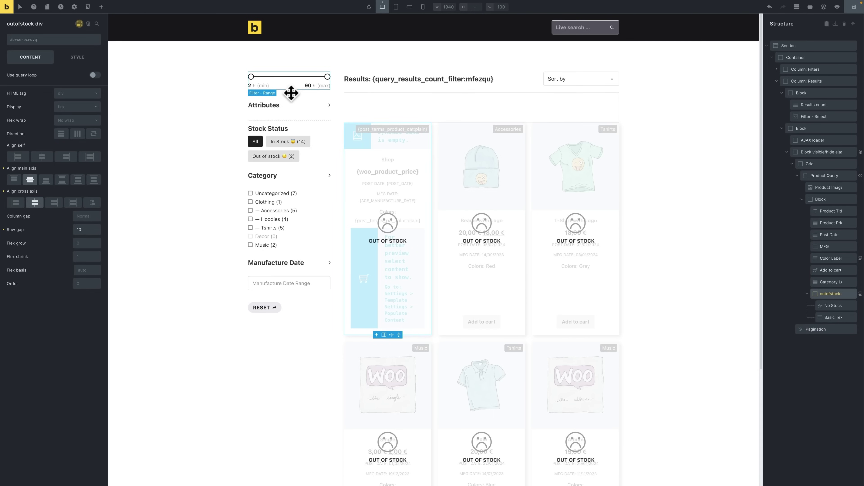
{"action": "left_click", "coordinate": [291, 93]}
- Place a Filter - Search element above the price range filter
{"action": "left_click", "coordinate": [818, 83]}
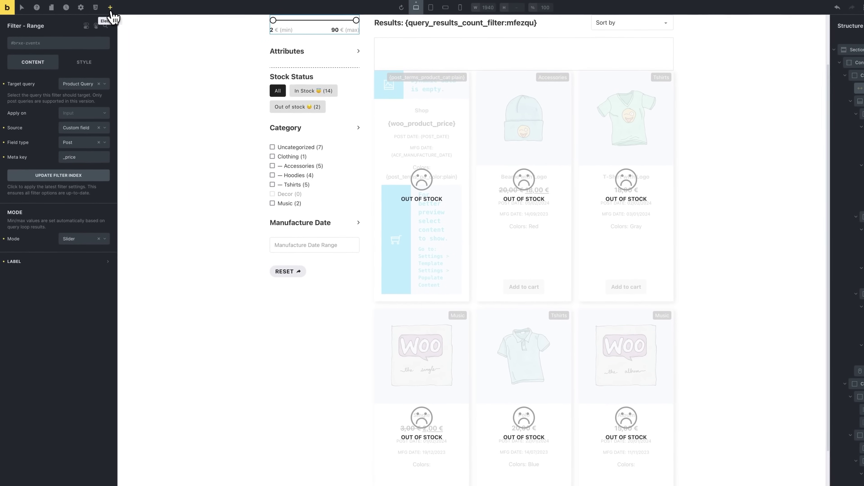
{"action": "left_click", "coordinate": [110, 10]}
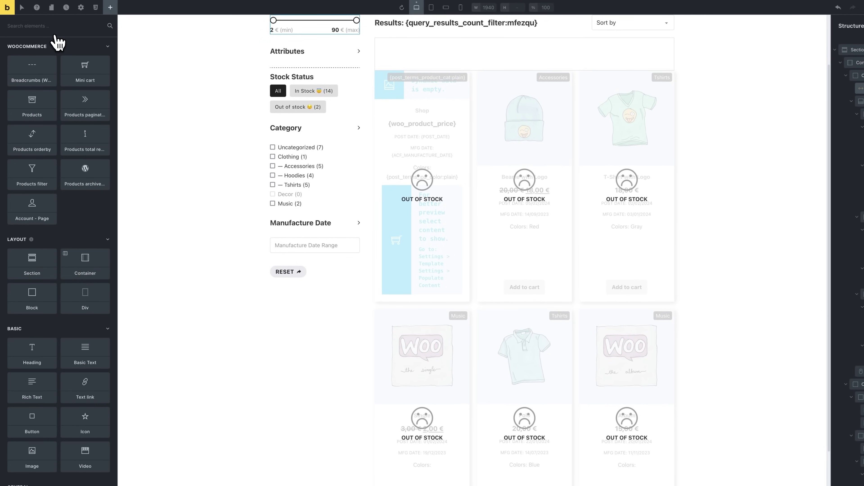
{"action": "type", "text": "Filter"}
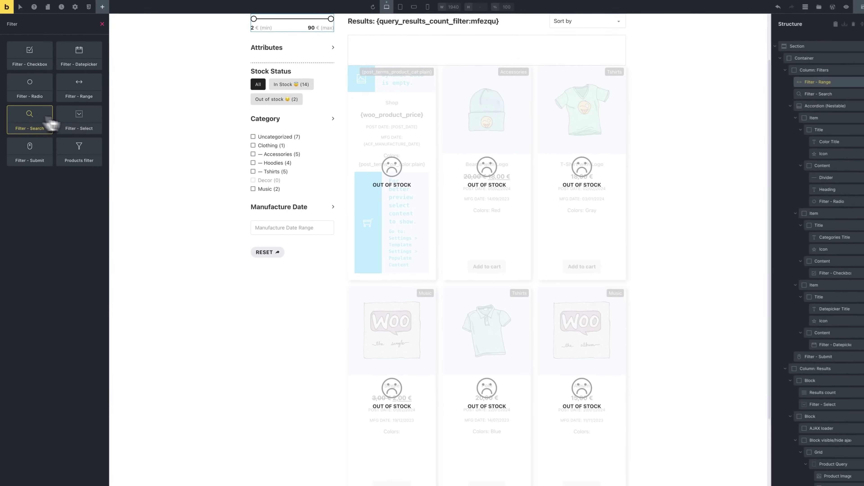
{"action": "left_click_drag", "start_coordinate": [52, 124], "coordinate": [791, 81]}
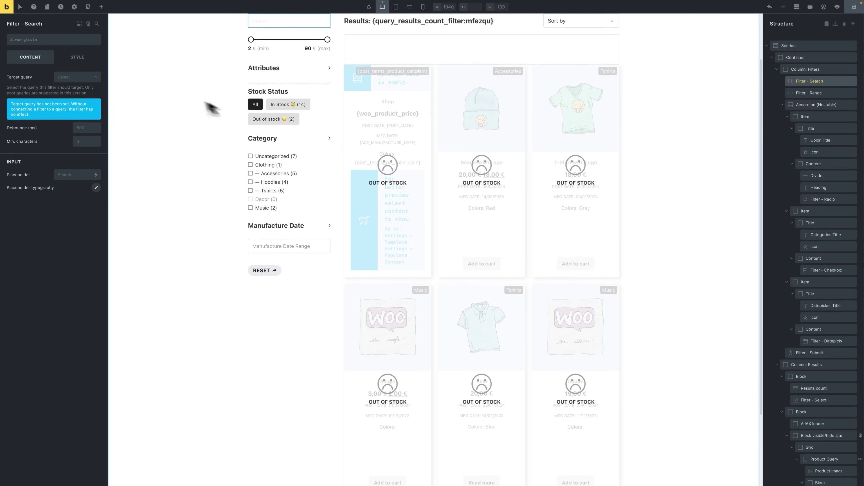
- Target the search filter at the Product Query and test it by searching 'Beani'
{"action": "left_click", "coordinate": [85, 78]}
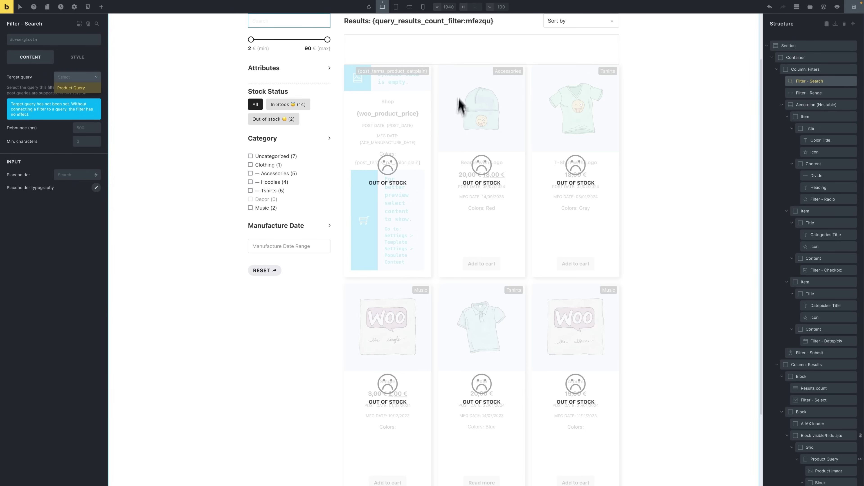
{"action": "left_click", "coordinate": [71, 89]}
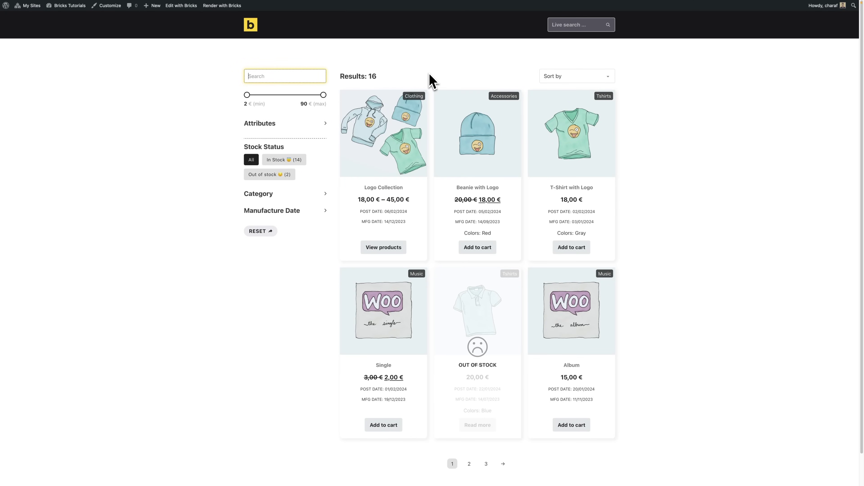
{"action": "type", "text": "Beani"}
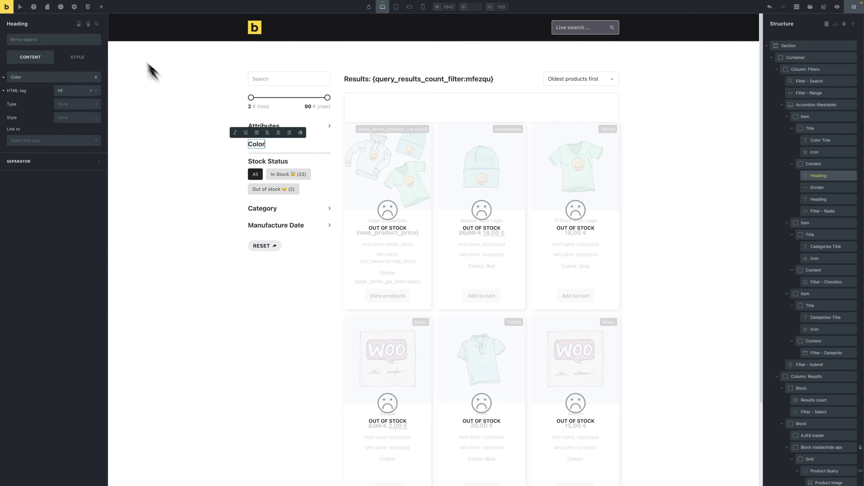
- Insert a Filter - Radio under the Color heading, targeting the Product Query
{"action": "left_click", "coordinate": [102, 6]}
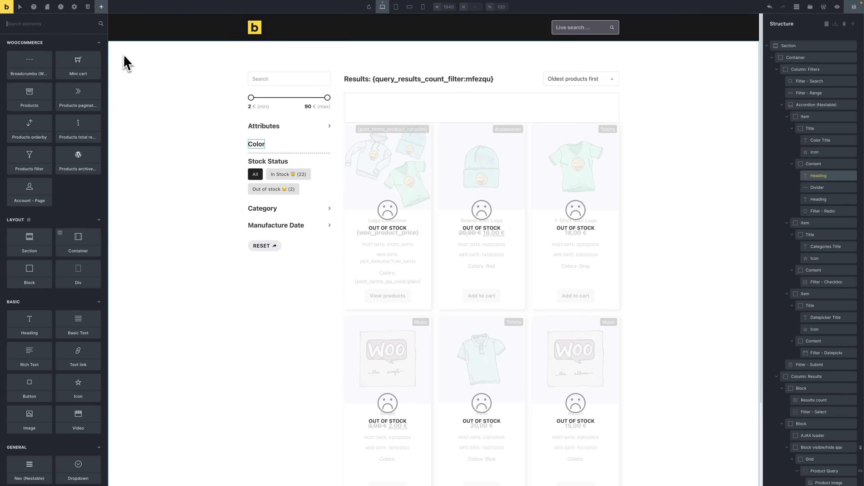
{"action": "type", "text": "Filter"}
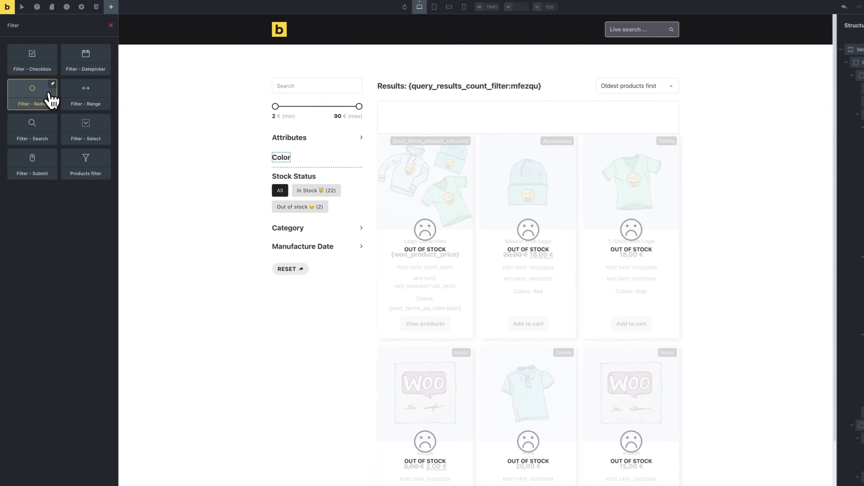
{"action": "left_click", "coordinate": [51, 100]}
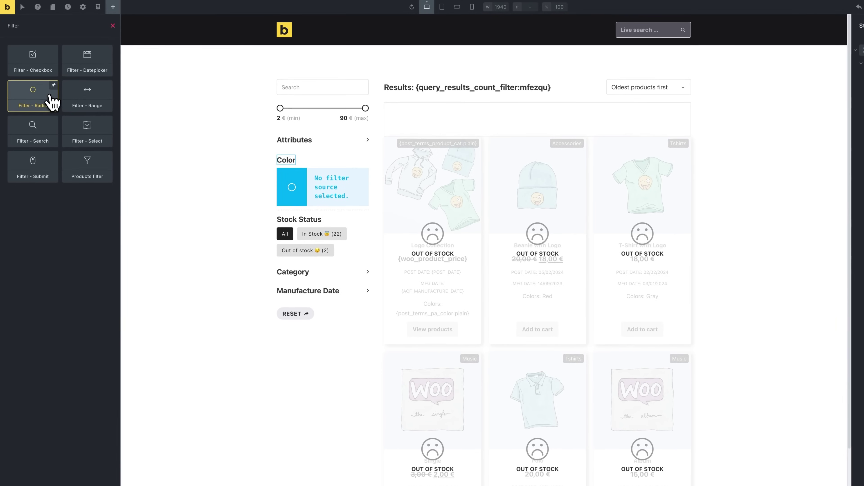
{"action": "left_click", "coordinate": [834, 188]}
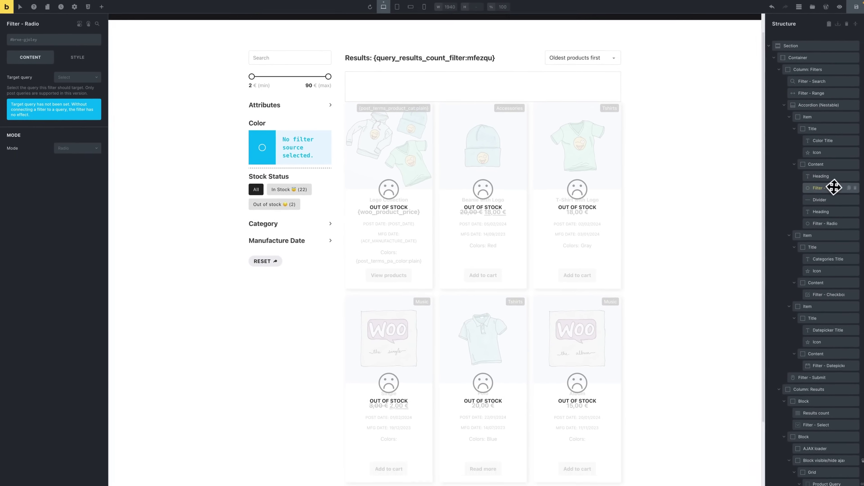
{"action": "left_click", "coordinate": [73, 77]}
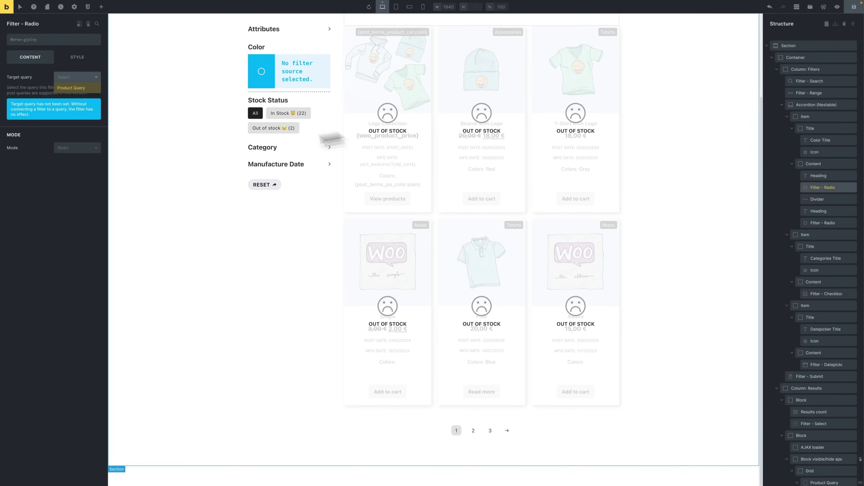
{"action": "left_click", "coordinate": [79, 87]}
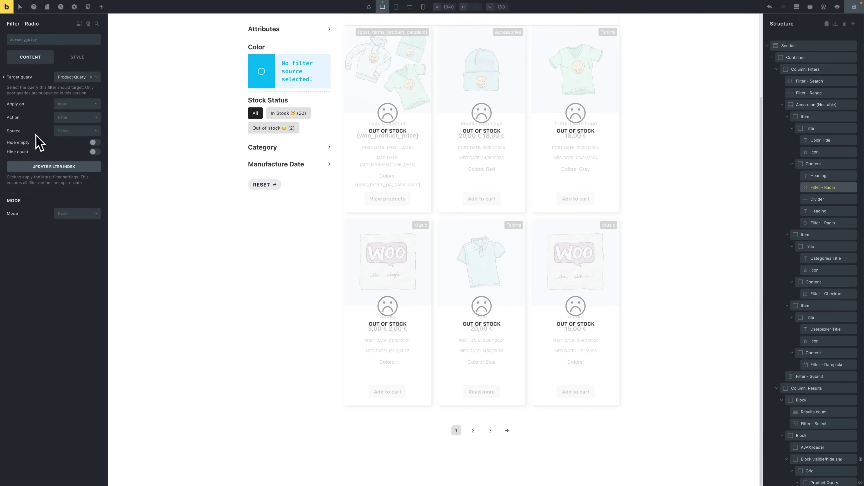
- Set the radio filter's source to the Product Color taxonomy and update the filter index
{"action": "left_click", "coordinate": [78, 132]}
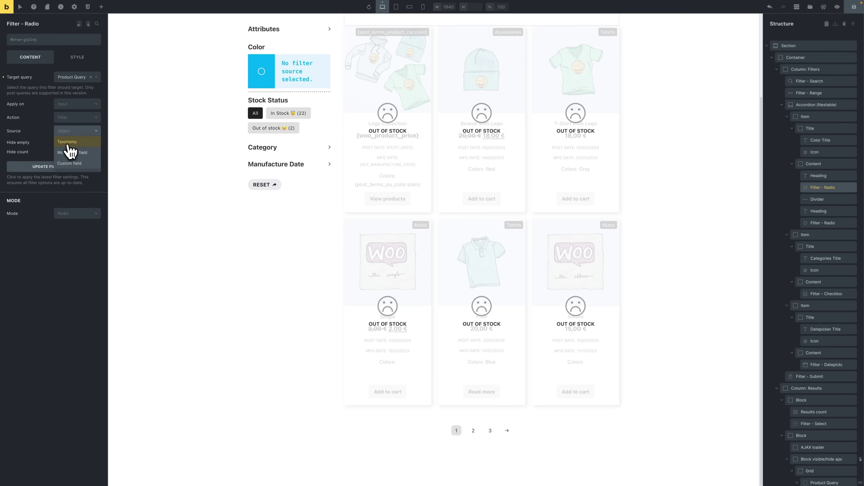
{"action": "left_click", "coordinate": [89, 143]}
{"action": "left_click", "coordinate": [78, 146]}
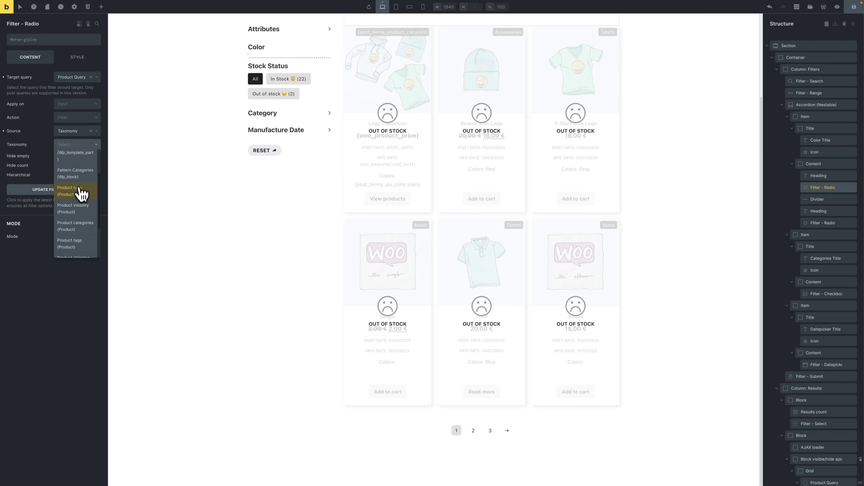
{"action": "scroll", "coordinate": [81, 201], "scroll_direction": "down", "scroll_amount": 1}
{"action": "scroll", "coordinate": [80, 201], "scroll_direction": "down", "scroll_amount": 3}
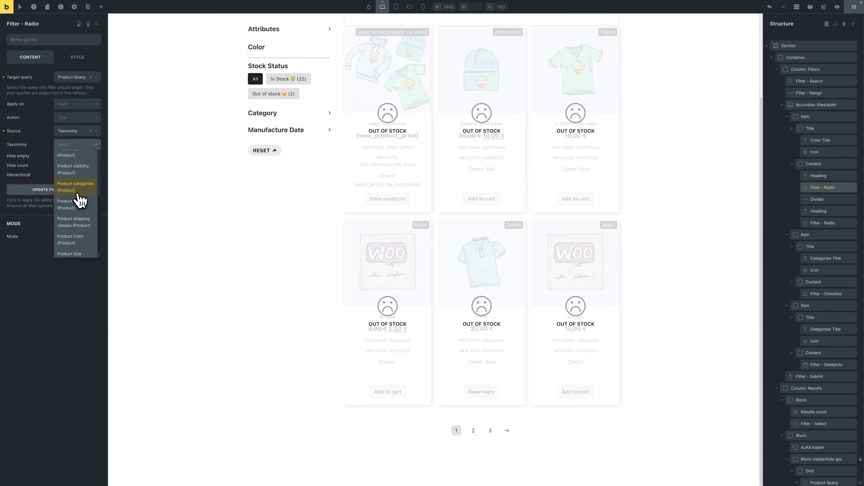
{"action": "left_click", "coordinate": [82, 246]}
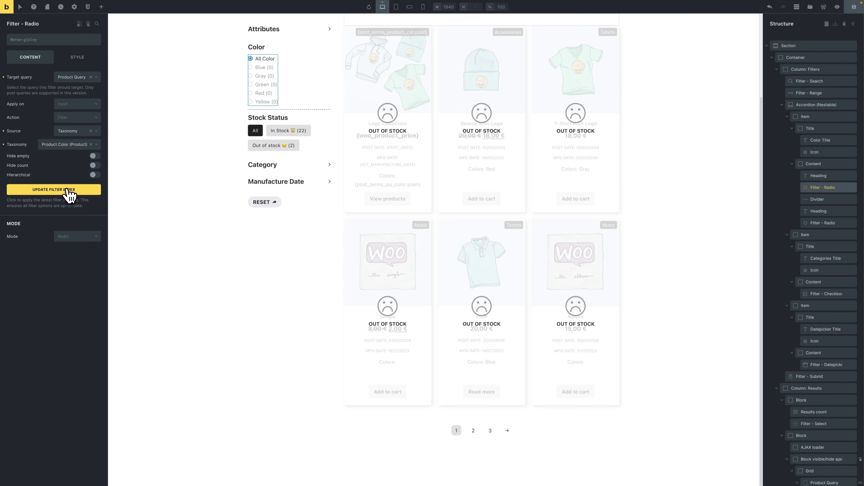
{"action": "left_click", "coordinate": [83, 191]}
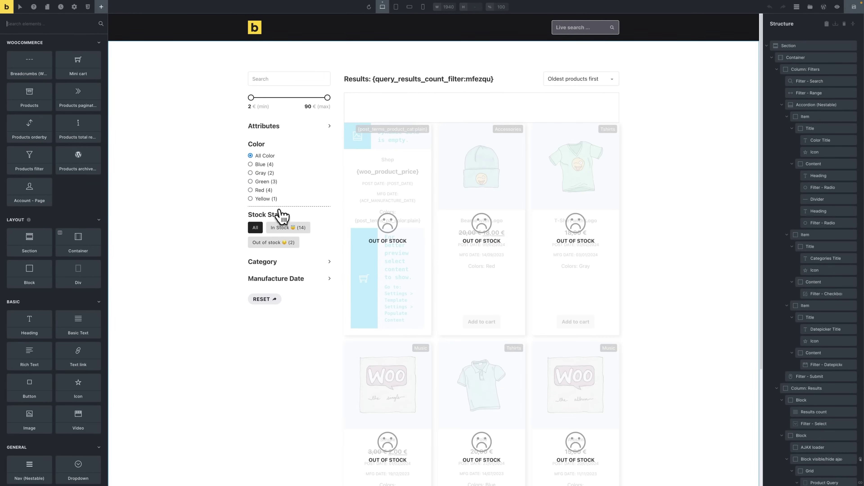
- Preview the shop, filter to Yellow products, and return to the builder
{"action": "key", "text": "ctrl+Tab"}
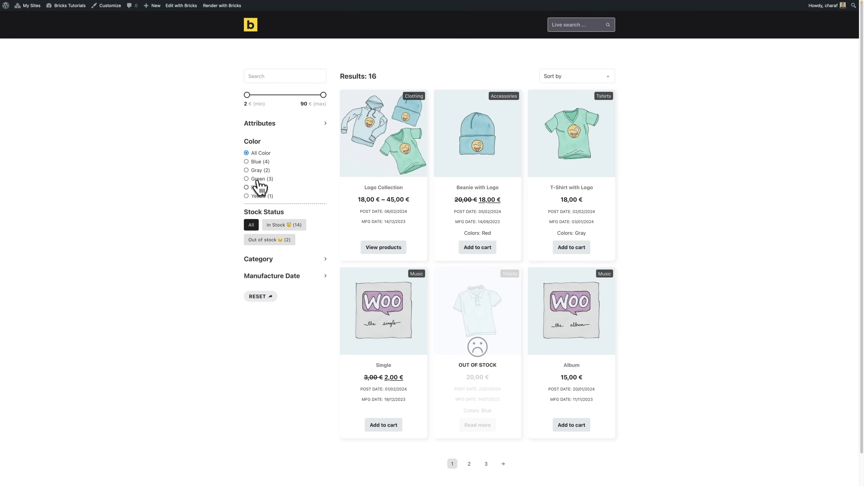
{"action": "left_click", "coordinate": [261, 197]}
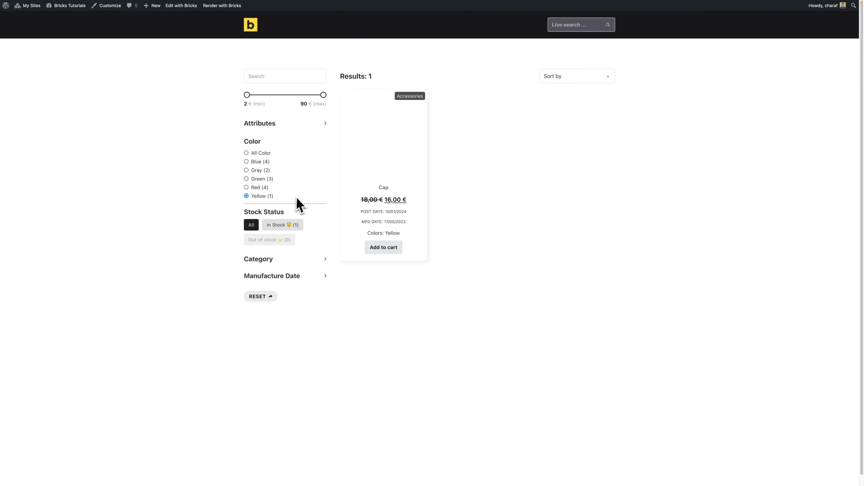
{"action": "key", "text": "ctrl+Tab"}
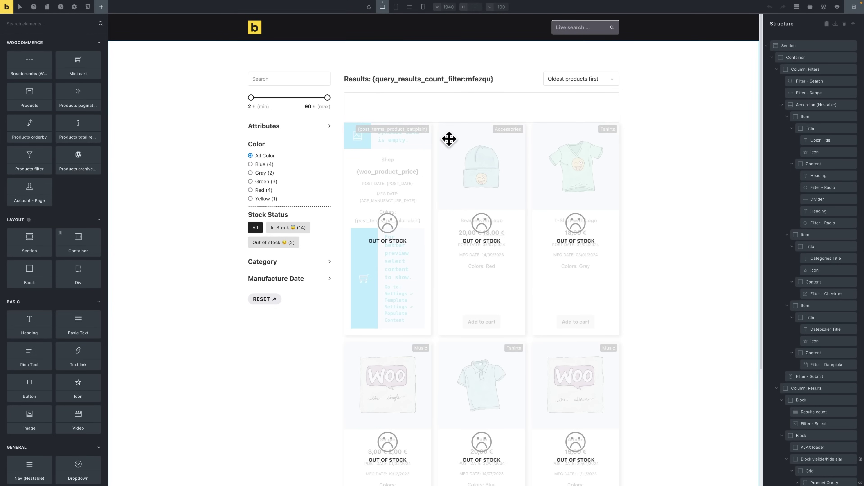
- Check the price range uses the _price field, then preview with the maximum lowered to 16 €
{"action": "left_click", "coordinate": [312, 105]}
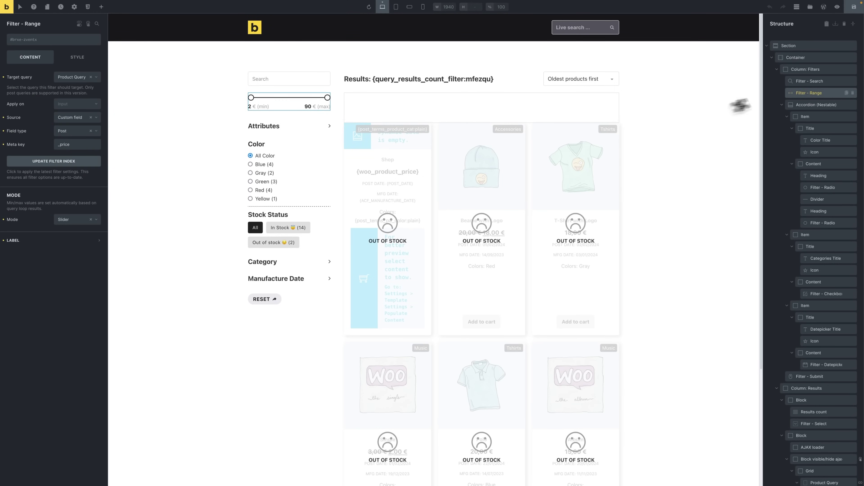
{"action": "scroll", "coordinate": [742, 106], "scroll_direction": "down", "scroll_amount": 3}
{"action": "scroll", "coordinate": [511, 112], "scroll_direction": "up", "scroll_amount": 1}
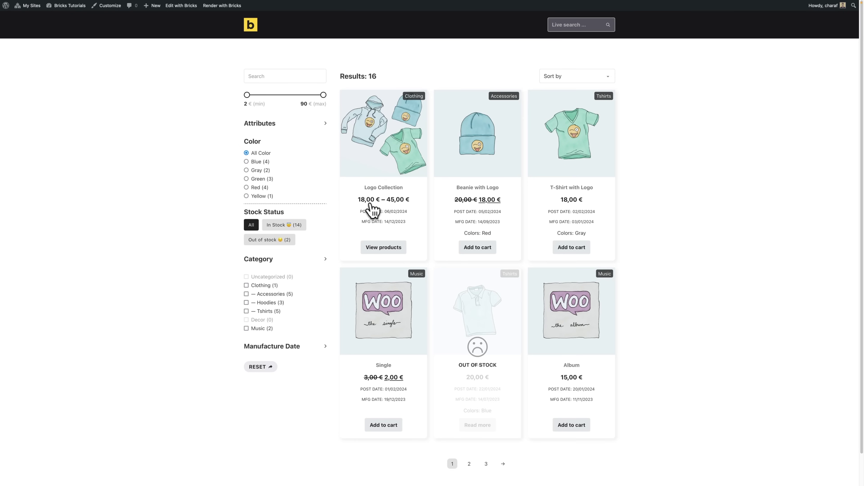
{"action": "left_click_drag", "start_coordinate": [324, 96], "coordinate": [259, 95]}
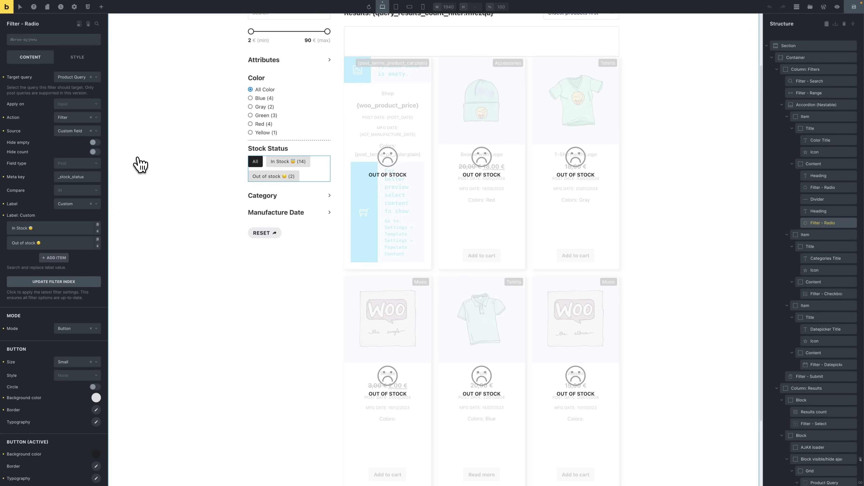
- Review the instock/outofstock label mappings, then test Out of stock narrowing the shop to 2 results
{"action": "scroll", "coordinate": [68, 174], "scroll_direction": "down", "scroll_amount": 1}
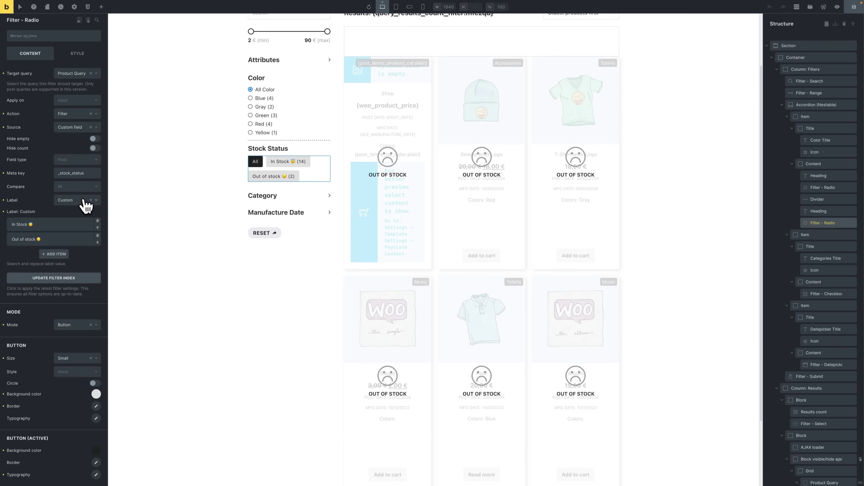
{"action": "left_click", "coordinate": [72, 223]}
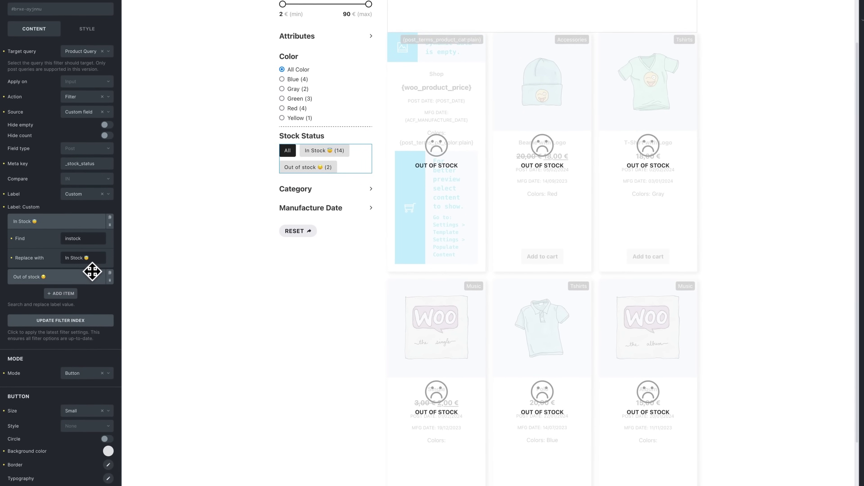
{"action": "left_click", "coordinate": [92, 276]}
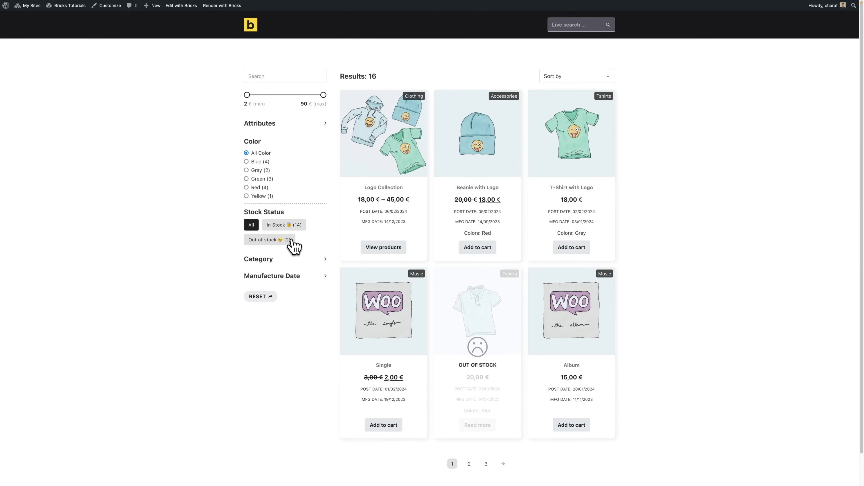
{"action": "left_click", "coordinate": [289, 242]}
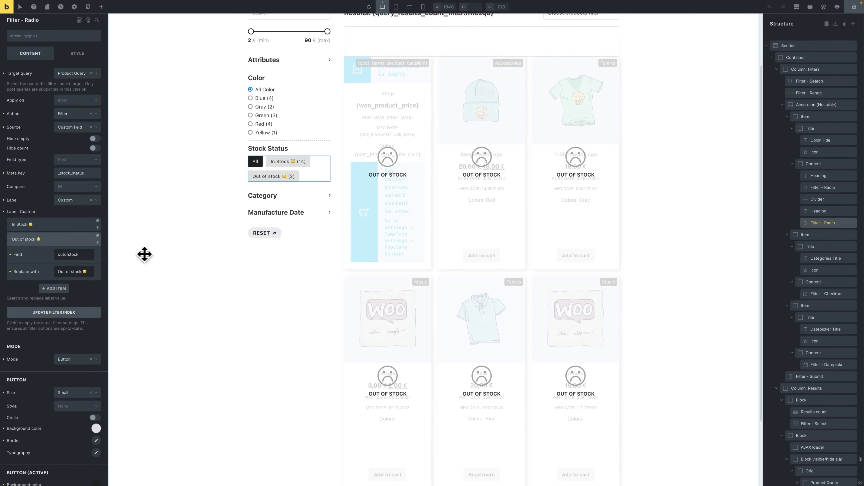
{"action": "left_click", "coordinate": [304, 196]}
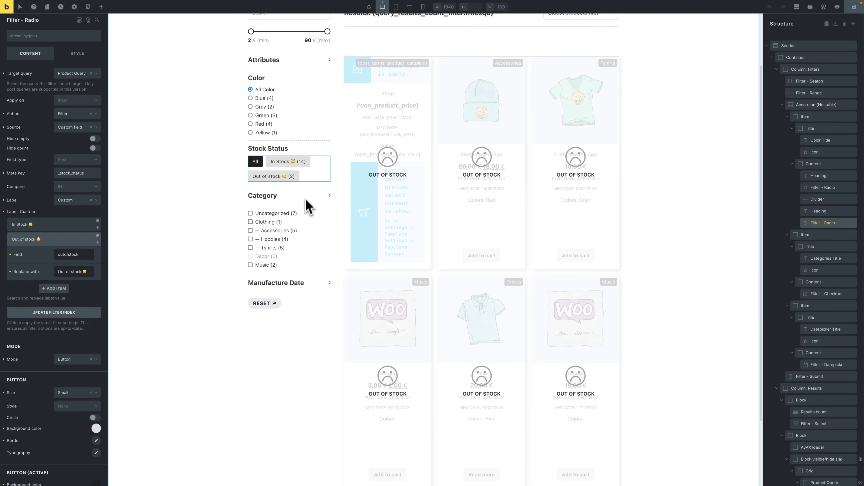
- Keep Product categories as the Category filter taxonomy, then tick Hoodies to show 3 products
{"action": "left_click", "coordinate": [277, 234]}
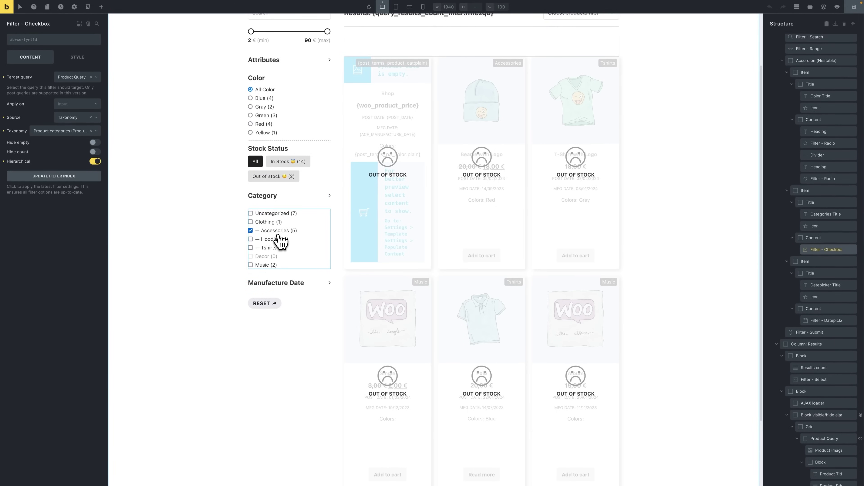
{"action": "left_click", "coordinate": [250, 231]}
{"action": "left_click", "coordinate": [251, 230]}
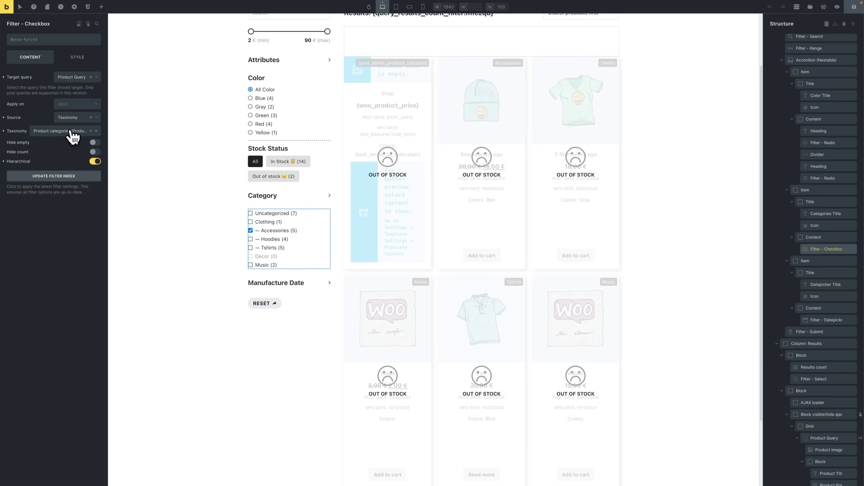
{"action": "left_click", "coordinate": [79, 132]}
{"action": "left_click", "coordinate": [79, 132]}
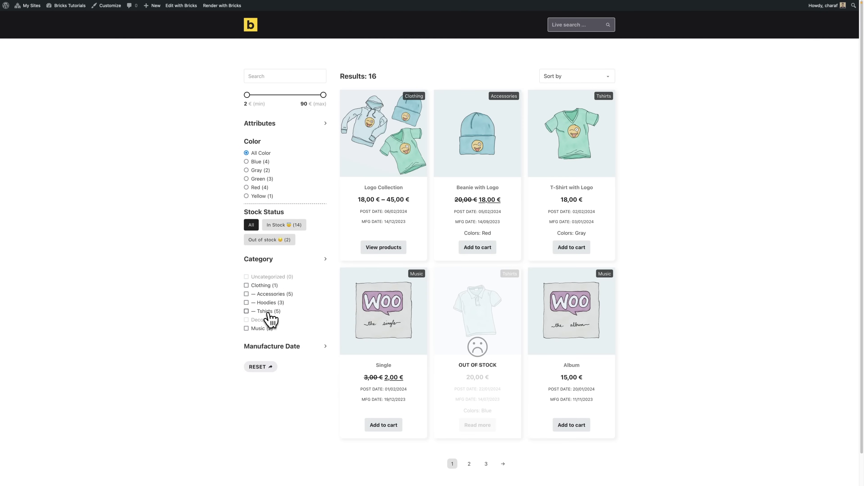
{"action": "left_click", "coordinate": [272, 307]}
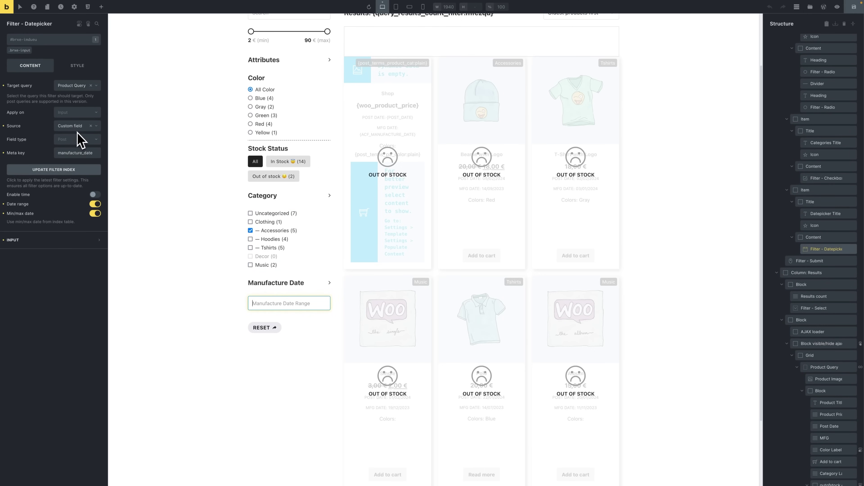
- Highlight the manufacture_date meta key in the Datepicker filter's settings
{"action": "left_click_drag", "start_coordinate": [97, 152], "coordinate": [67, 154]}
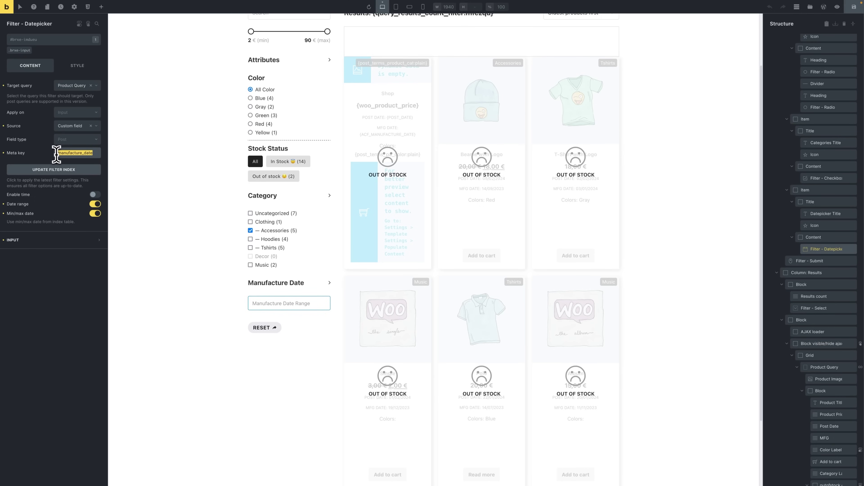
{"action": "left_click", "coordinate": [77, 241]}
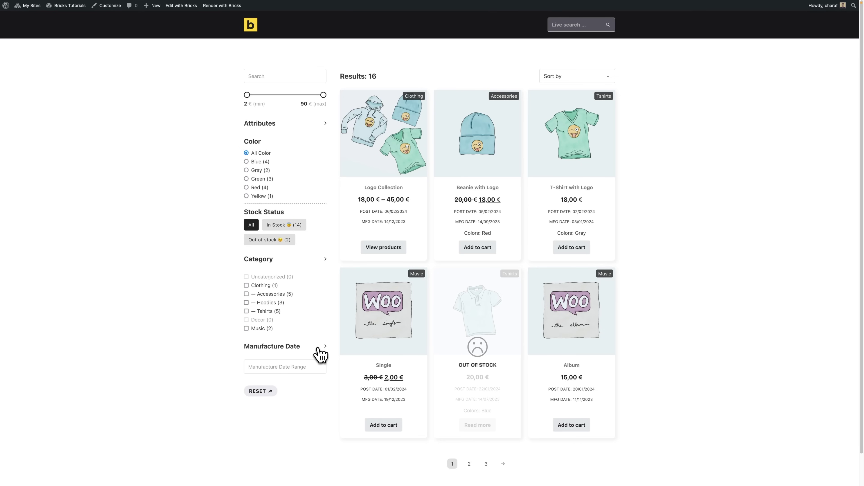
- Pick a Manufacture Date range of 13 to 15 December 2023, leaving only Logo Collection
{"action": "left_click", "coordinate": [265, 367]}
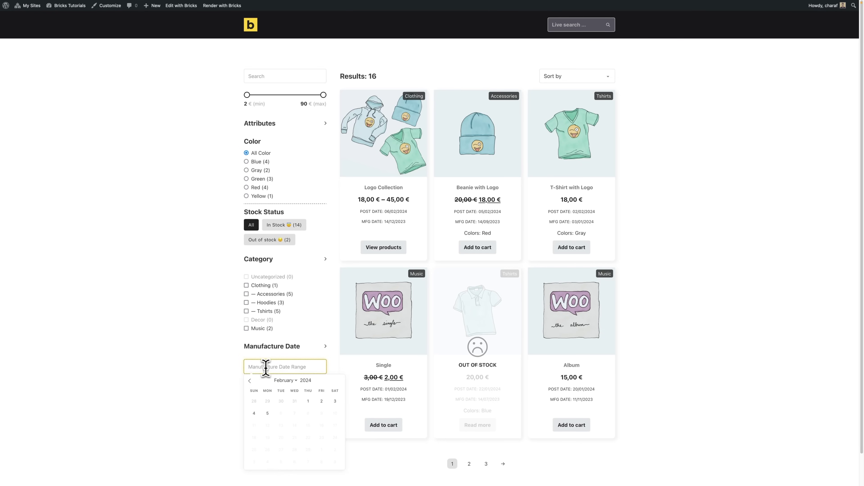
{"action": "scroll", "coordinate": [226, 383], "scroll_direction": "down", "scroll_amount": 1}
{"action": "left_click", "coordinate": [234, 361]}
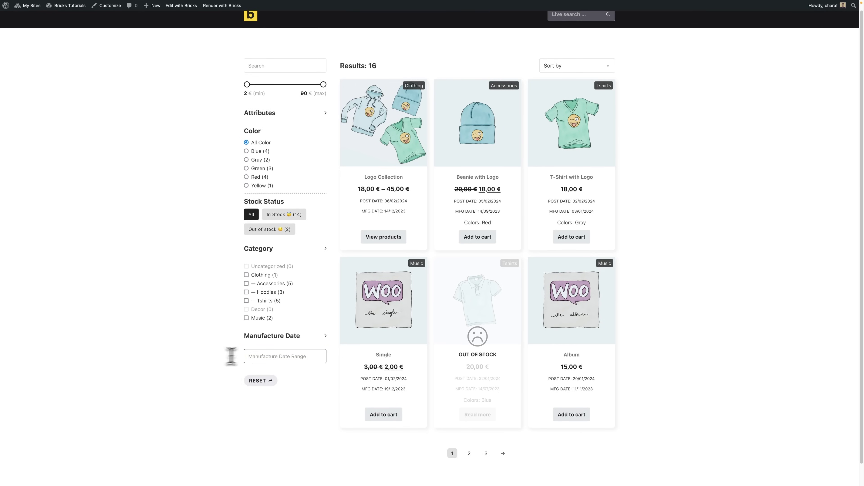
{"action": "left_click", "coordinate": [271, 354]}
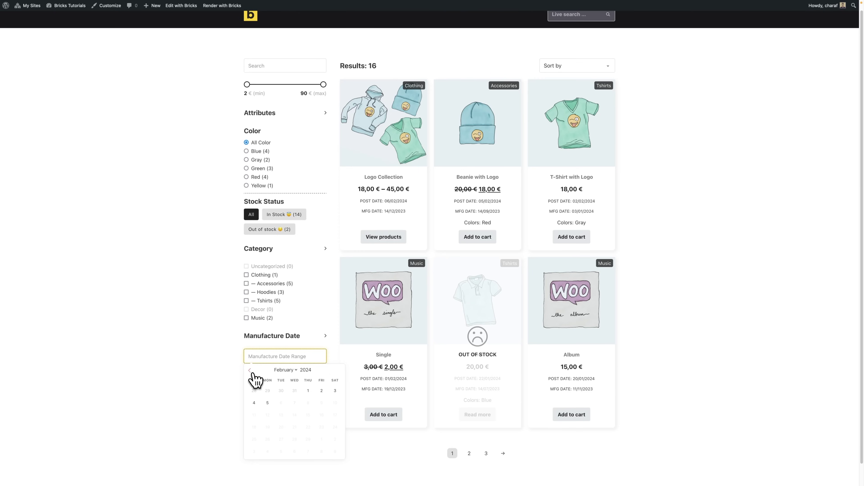
{"action": "left_click", "coordinate": [250, 371]}
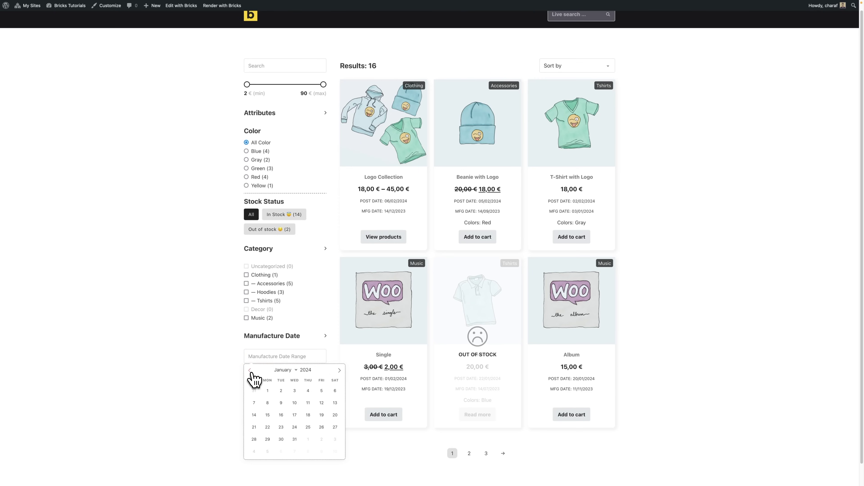
{"action": "left_click", "coordinate": [250, 371]}
{"action": "left_click", "coordinate": [294, 415]}
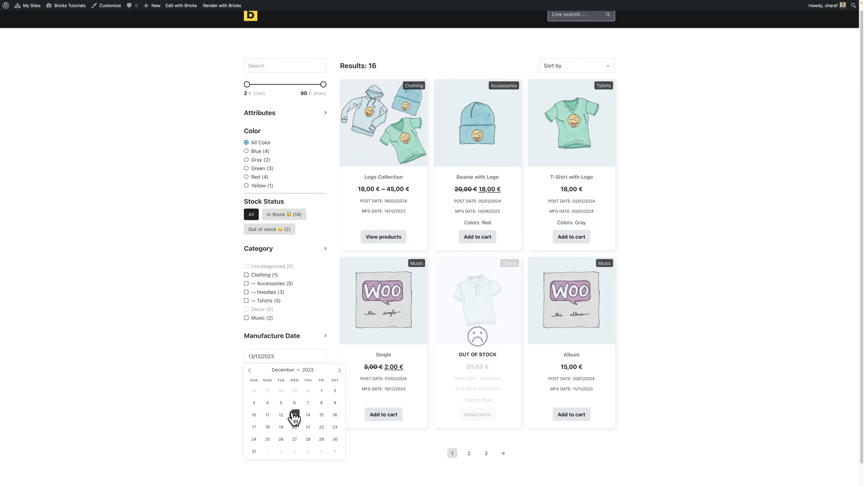
{"action": "left_click", "coordinate": [320, 416]}
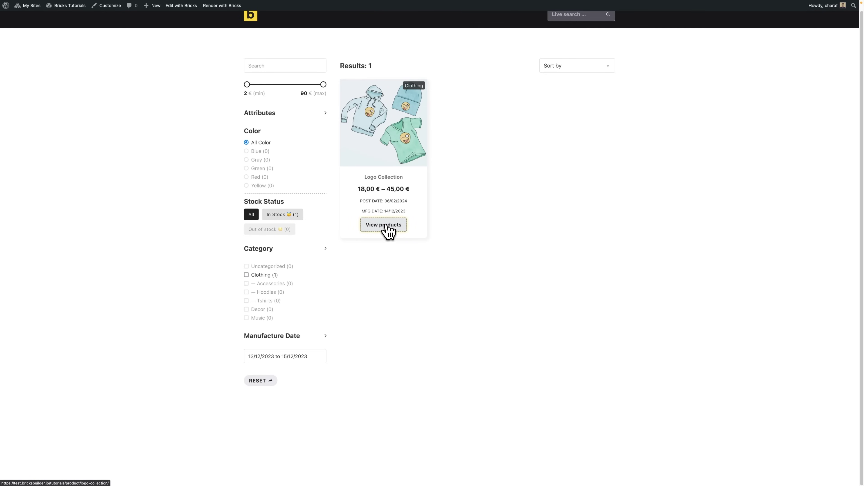
- Open Logo Collection in the WordPress product editor to check its Manufacture Date of 14/12/2023
{"action": "left_click", "coordinate": [386, 225]}
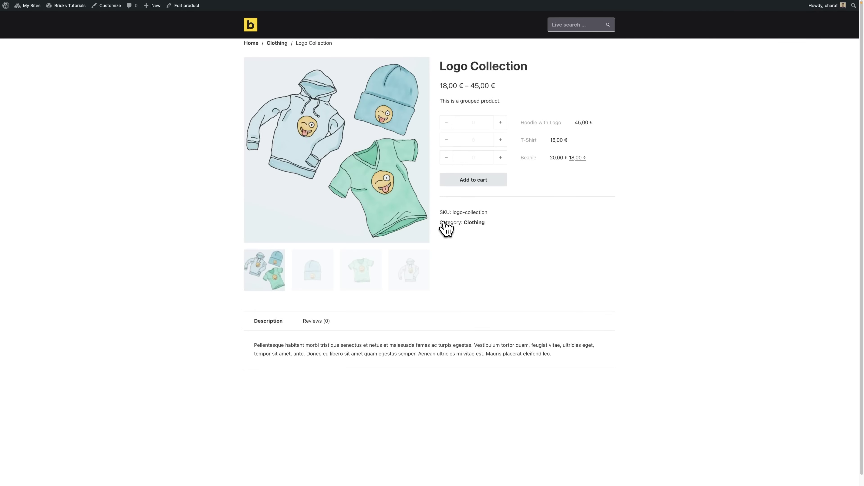
{"action": "left_click", "coordinate": [191, 10]}
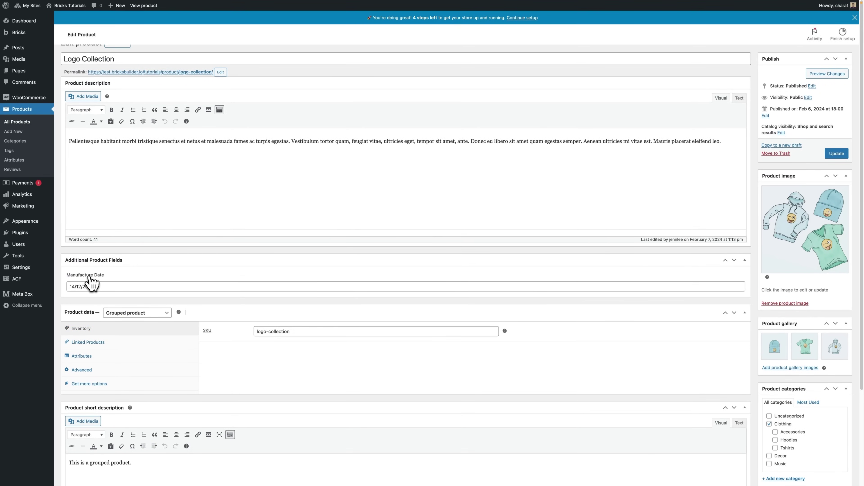
{"action": "left_click", "coordinate": [91, 287]}
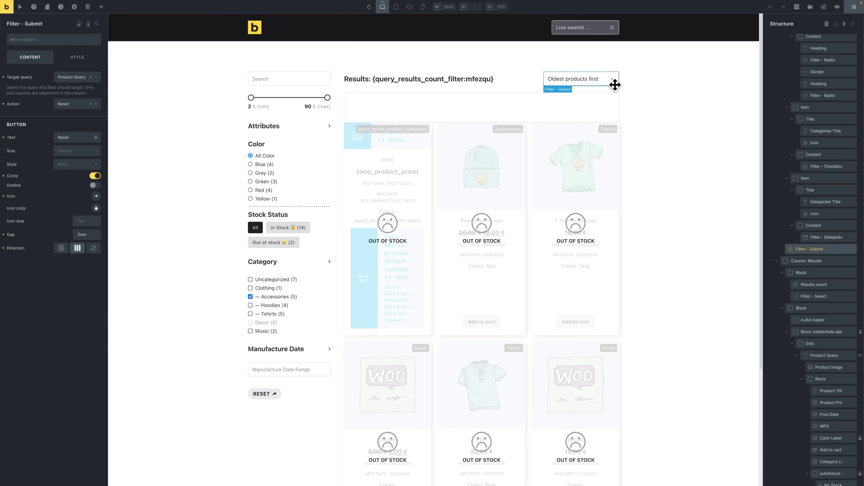
- Inspect the Sort by select filter and expand Price: Low - High to see its _price meta key
{"action": "left_click", "coordinate": [613, 82]}
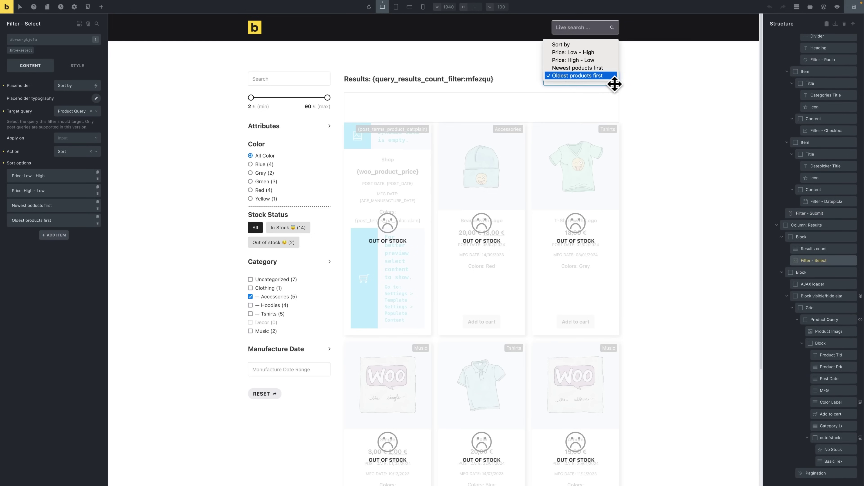
{"action": "left_click", "coordinate": [558, 53]}
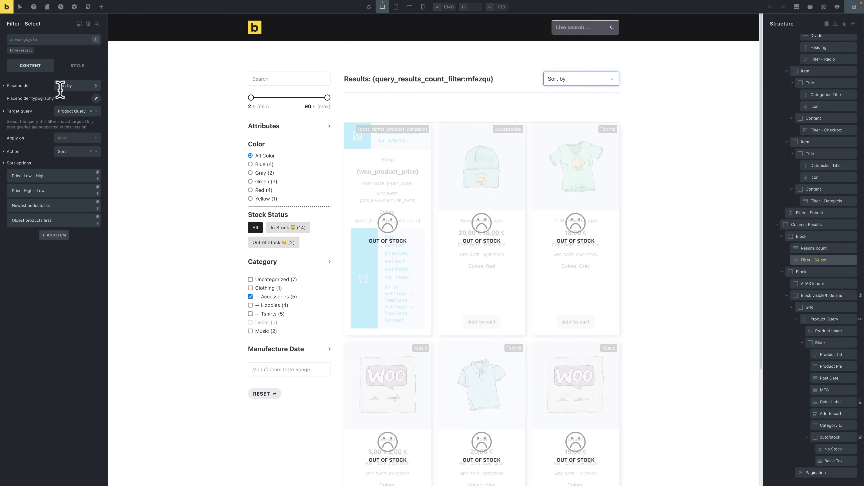
{"action": "left_click", "coordinate": [72, 85]}
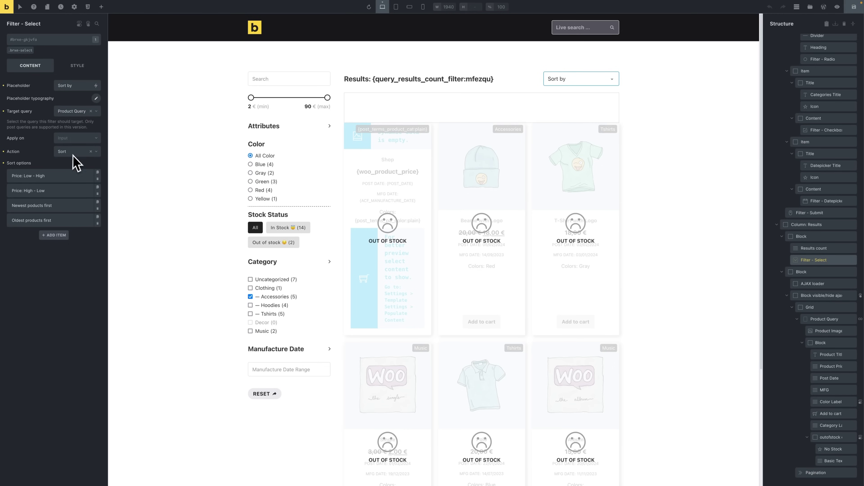
{"action": "left_click", "coordinate": [55, 176]}
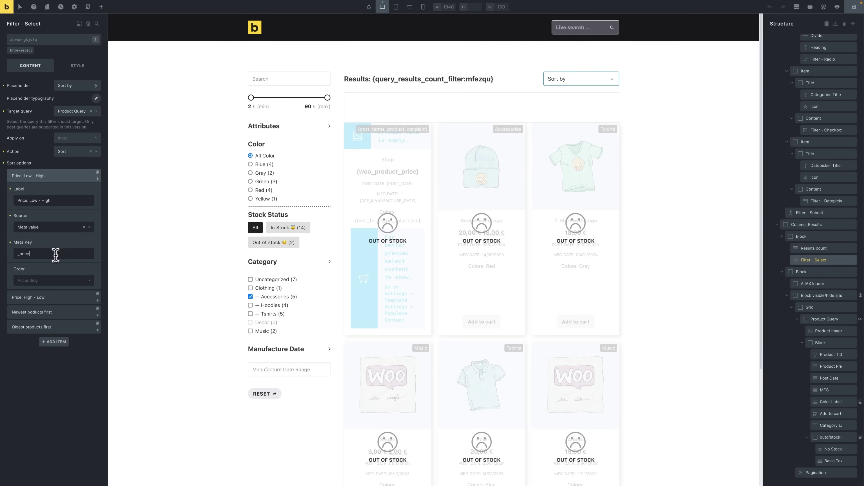
- Review the _price meta key, then open the Price: High - Low sort option
{"action": "left_click_drag", "start_coordinate": [54, 254], "coordinate": [15, 254]}
{"action": "left_click", "coordinate": [46, 274]}
{"action": "left_click", "coordinate": [76, 297]}
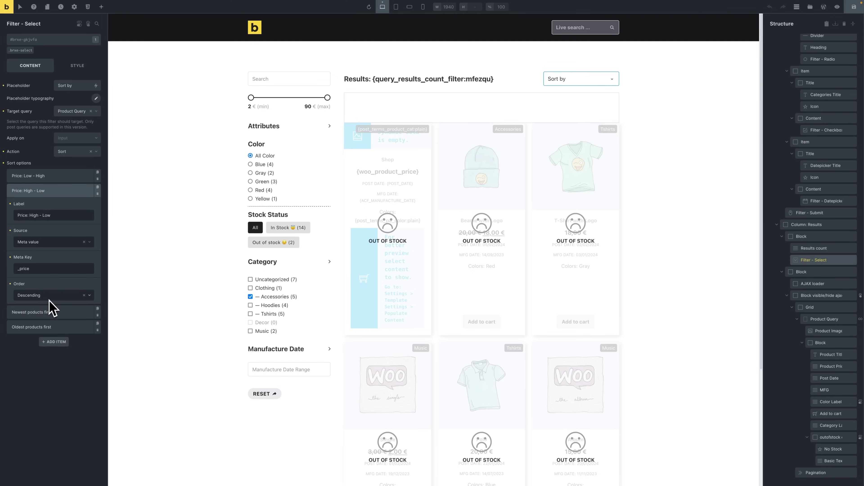
- Keep Newest products first on Published date, descending, and open Oldest products first
{"action": "left_click", "coordinate": [63, 309]}
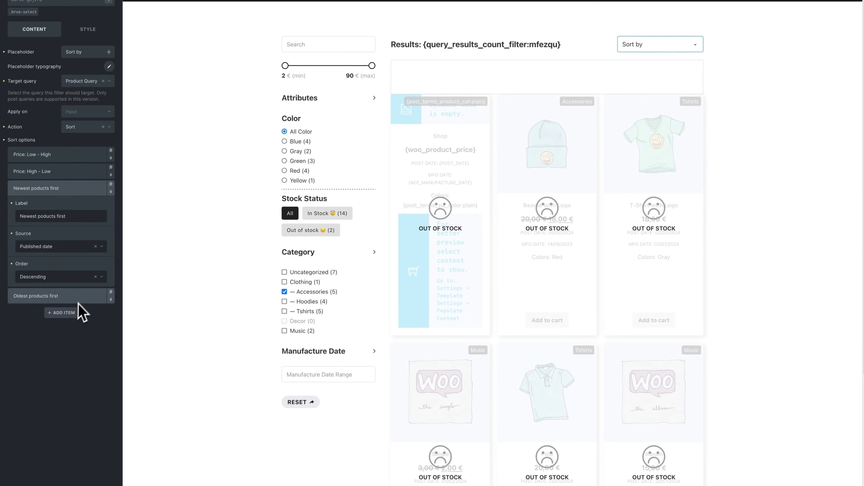
{"action": "left_click", "coordinate": [59, 249]}
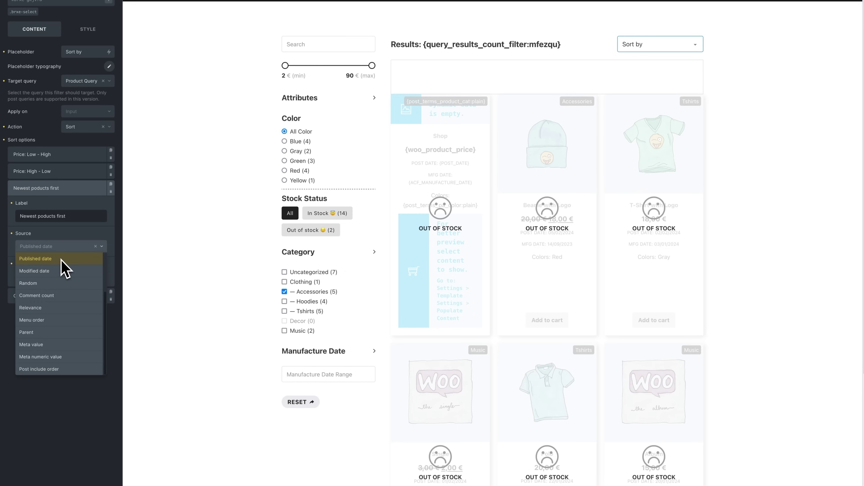
{"action": "left_click", "coordinate": [63, 267]}
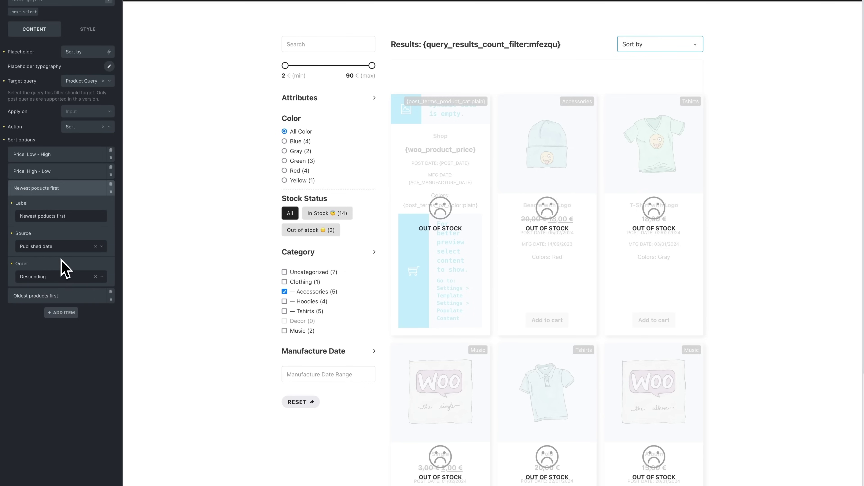
{"action": "left_click", "coordinate": [64, 280]}
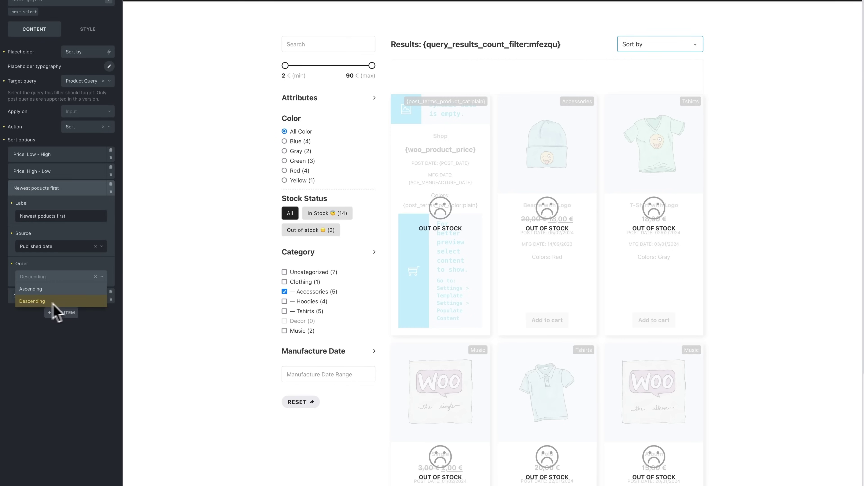
{"action": "left_click", "coordinate": [70, 302]}
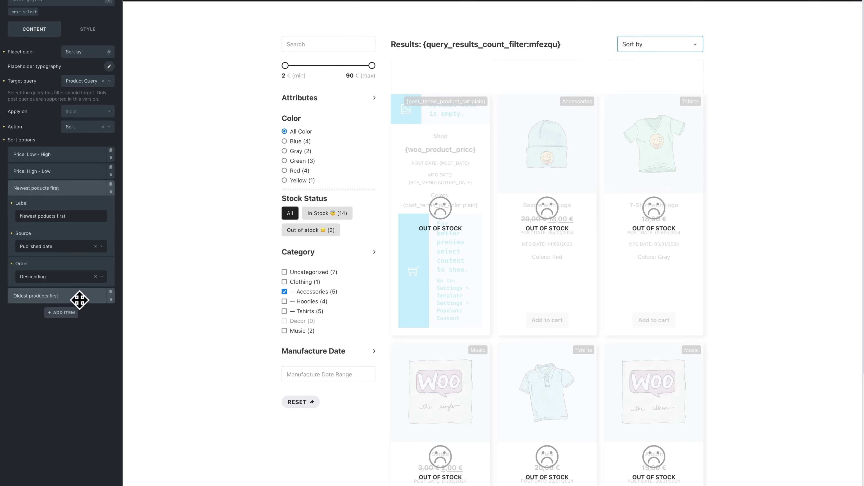
{"action": "left_click", "coordinate": [79, 300]}
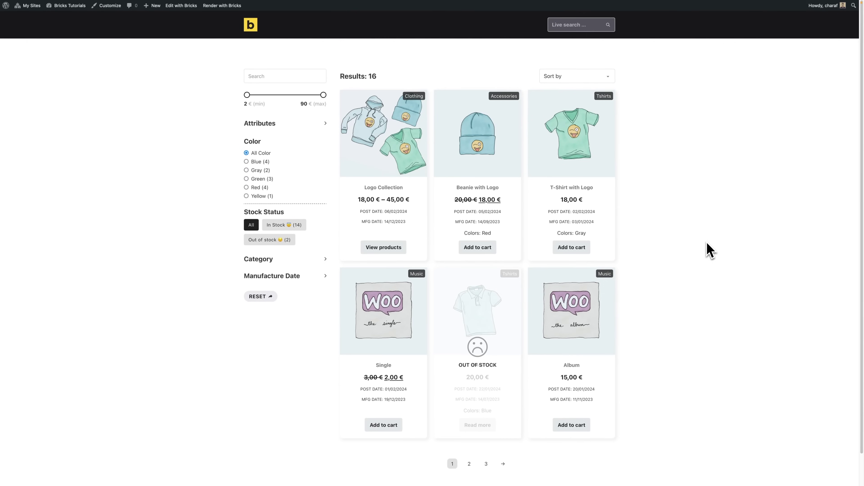
- Live-search 'Beanie' from the header, review both beanie results, then close the panel
{"action": "left_click", "coordinate": [582, 26]}
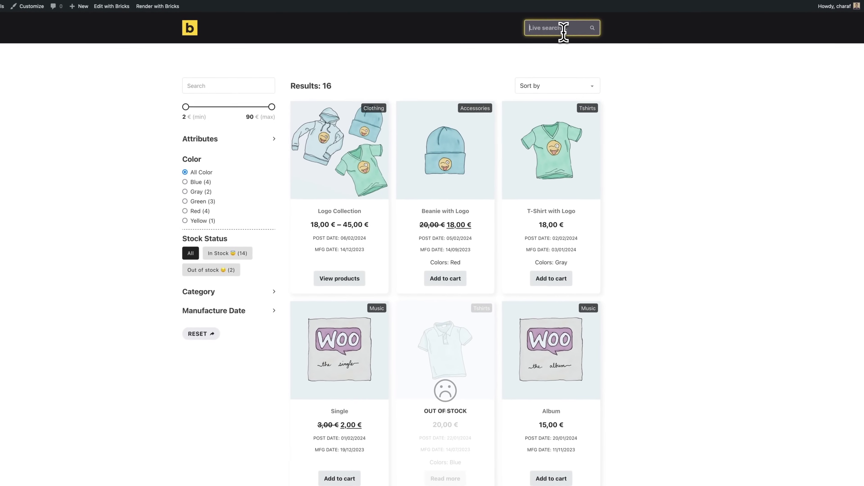
{"action": "type", "text": "B"}
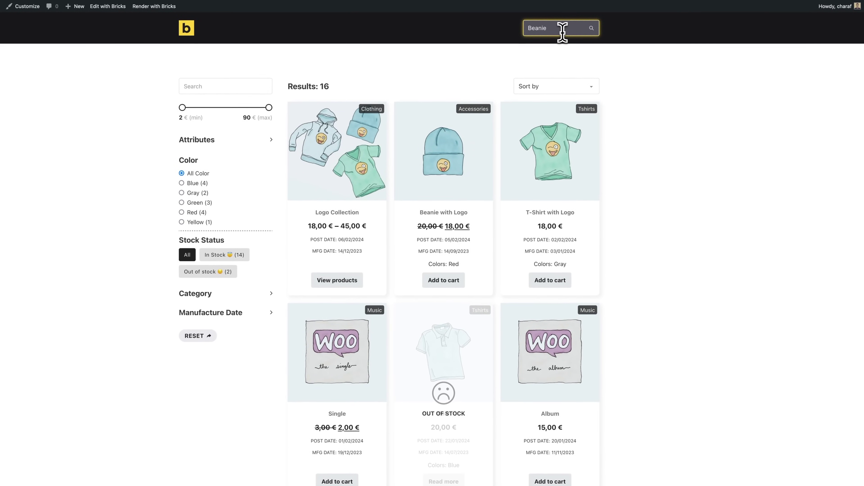
{"action": "type", "text": "eanie"}
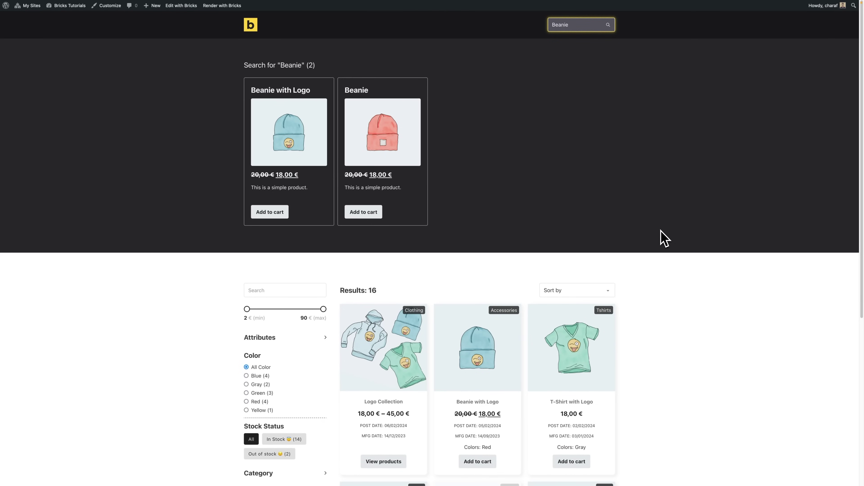
{"action": "left_click", "coordinate": [671, 294]}
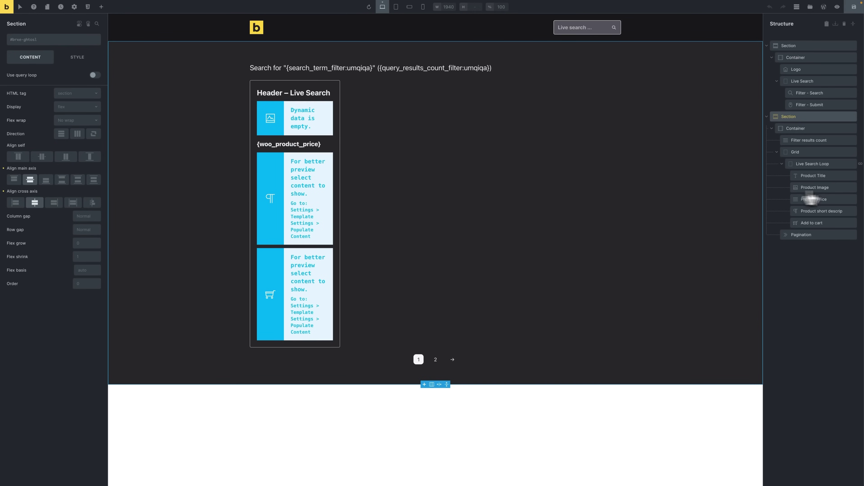
- Inspect the Live Search Loop query: live search on, results target #brxe-ghtosl
{"action": "left_click", "coordinate": [844, 164]}
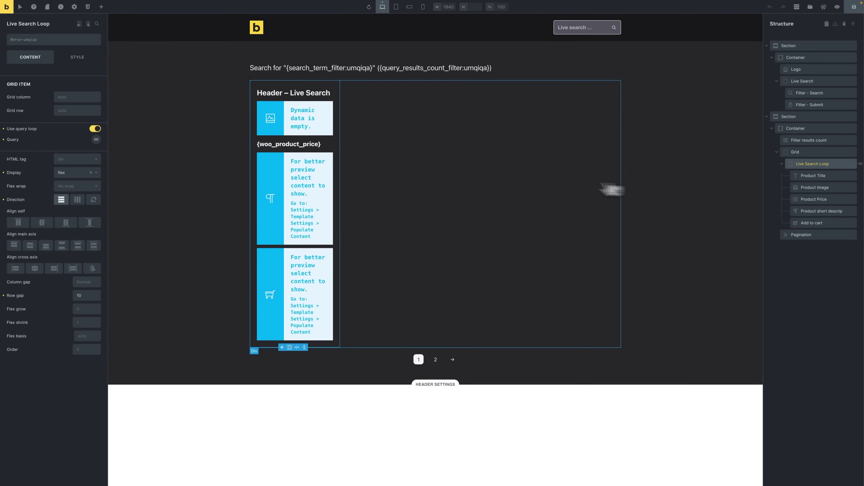
{"action": "left_click", "coordinate": [97, 139]}
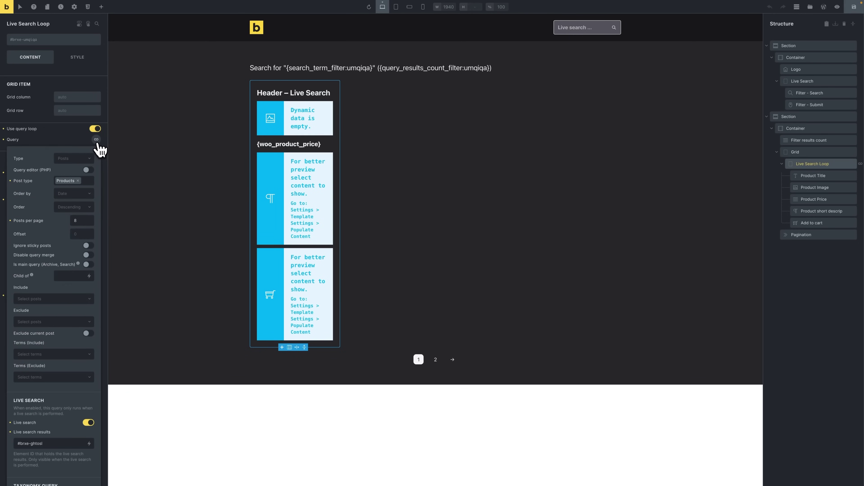
{"action": "scroll", "coordinate": [82, 221], "scroll_direction": "down", "scroll_amount": 3}
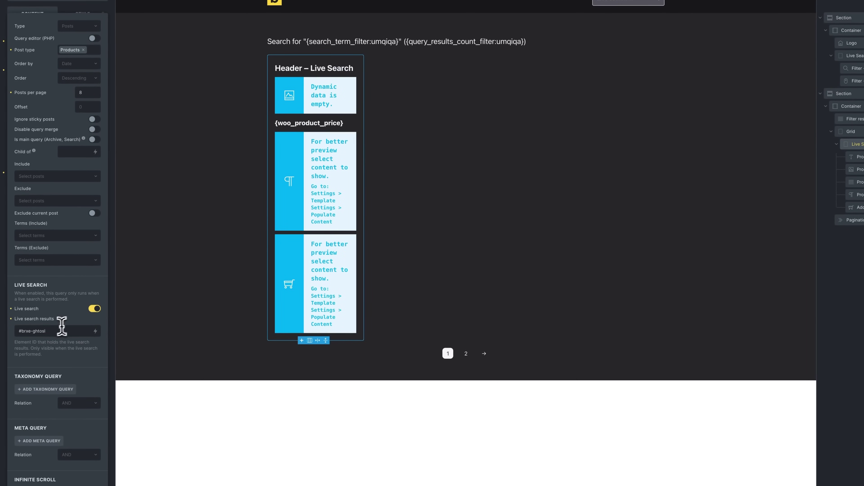
{"action": "left_click_drag", "start_coordinate": [53, 330], "coordinate": [15, 332]}
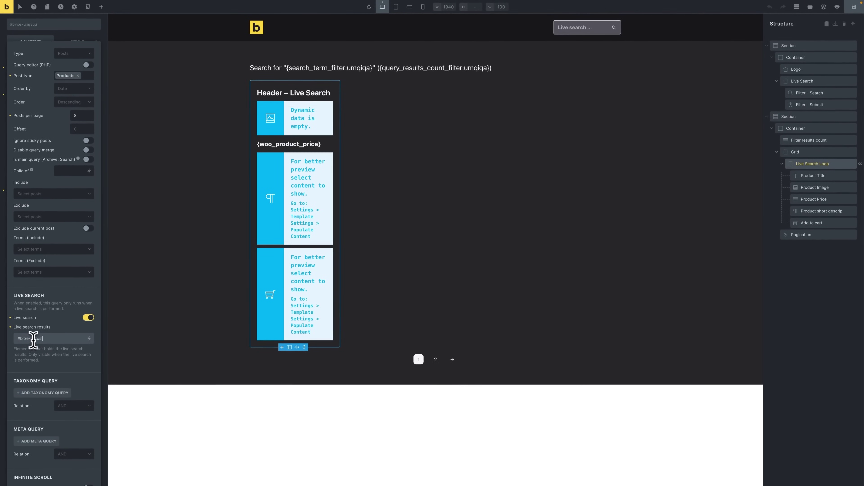
{"action": "scroll", "coordinate": [35, 334], "scroll_direction": "up", "scroll_amount": 1}
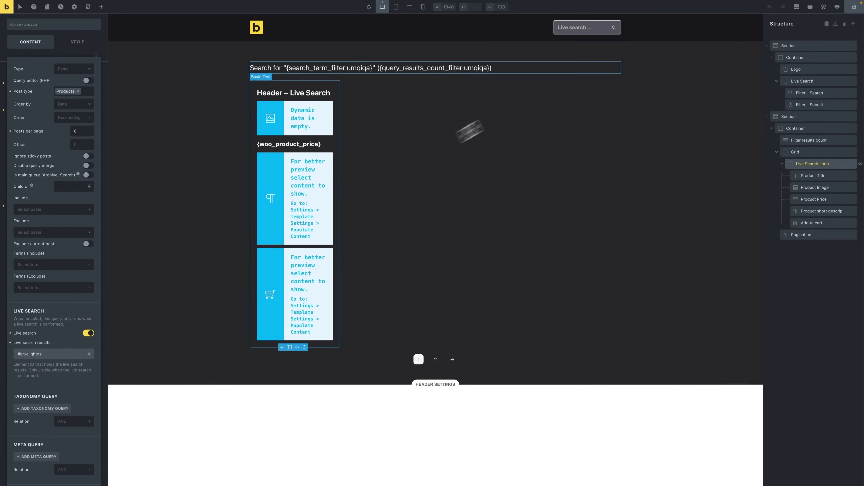
{"action": "left_click", "coordinate": [560, 26]}
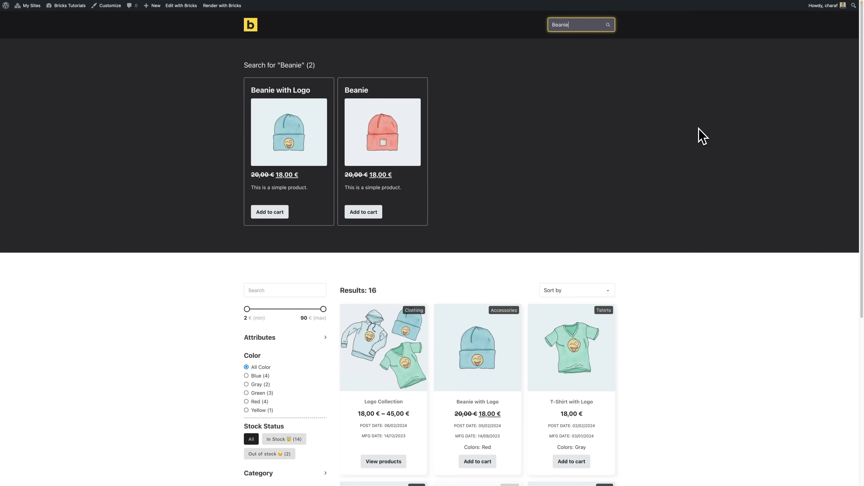
- Replace the header search term with 'Phone' to show the zero-results message
{"action": "key", "text": "BackSpace"}
{"action": "type", "text": "Phone"}
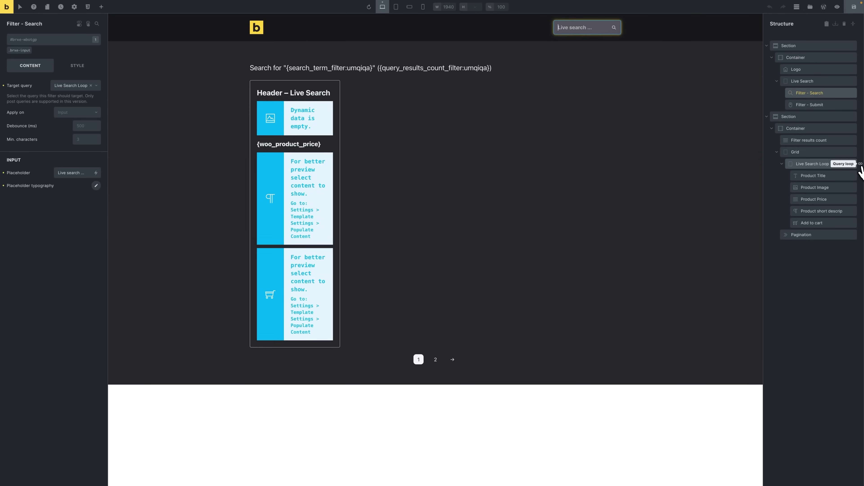
{"action": "left_click", "coordinate": [844, 164]}
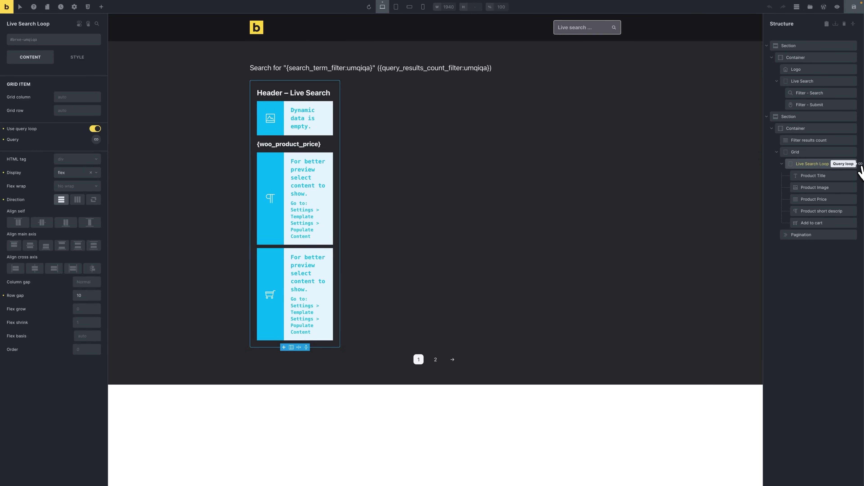
- Set the Live Search Loop's No Results template to 'No results'
{"action": "left_click", "coordinate": [96, 140]}
{"action": "scroll", "coordinate": [65, 242], "scroll_direction": "down", "scroll_amount": 8}
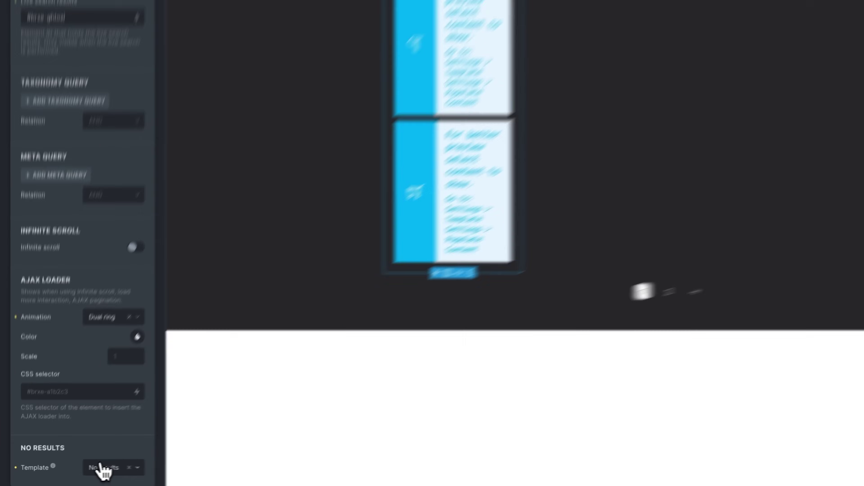
{"action": "left_click", "coordinate": [68, 474]}
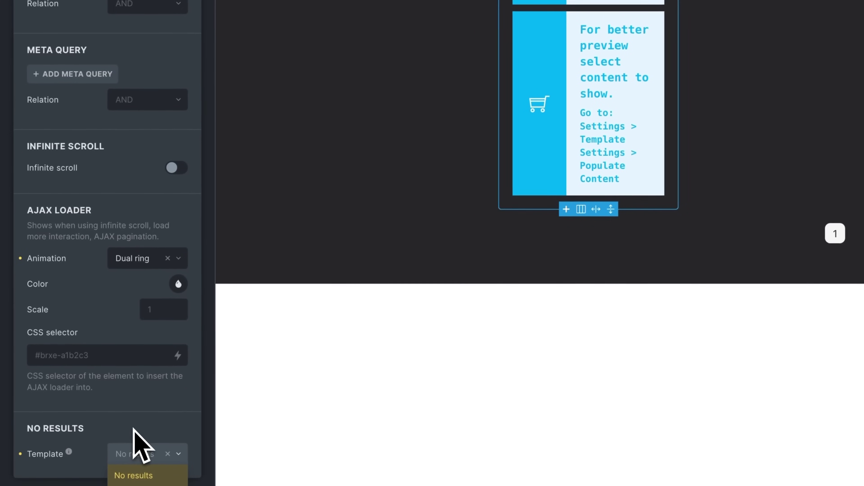
{"action": "left_click", "coordinate": [169, 475]}
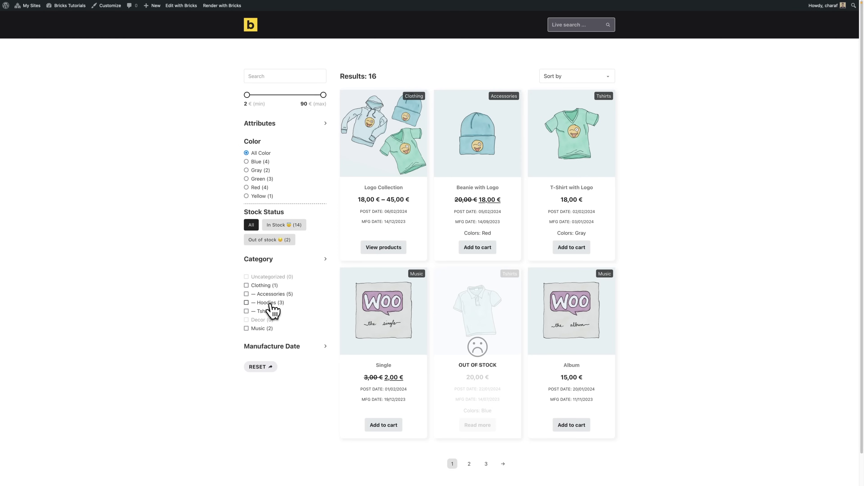
- Filter the shop by Hoodies and Red down to one product, then reset all filters
{"action": "left_click", "coordinate": [271, 305]}
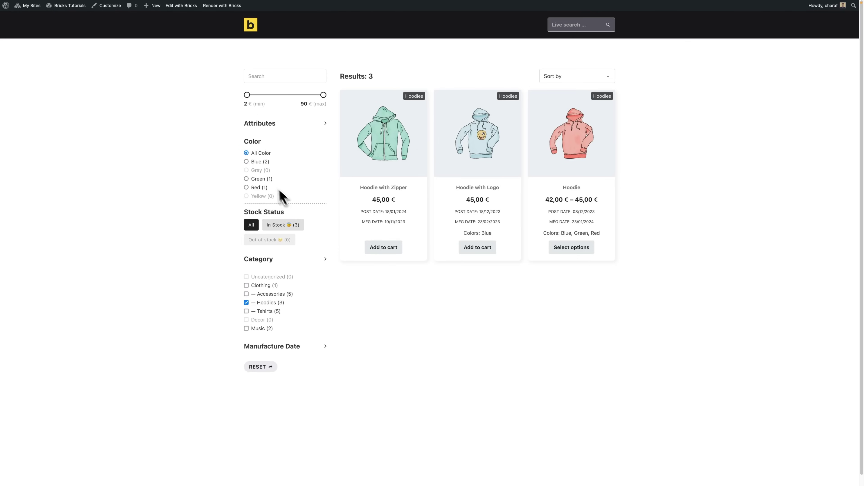
{"action": "left_click", "coordinate": [261, 188]}
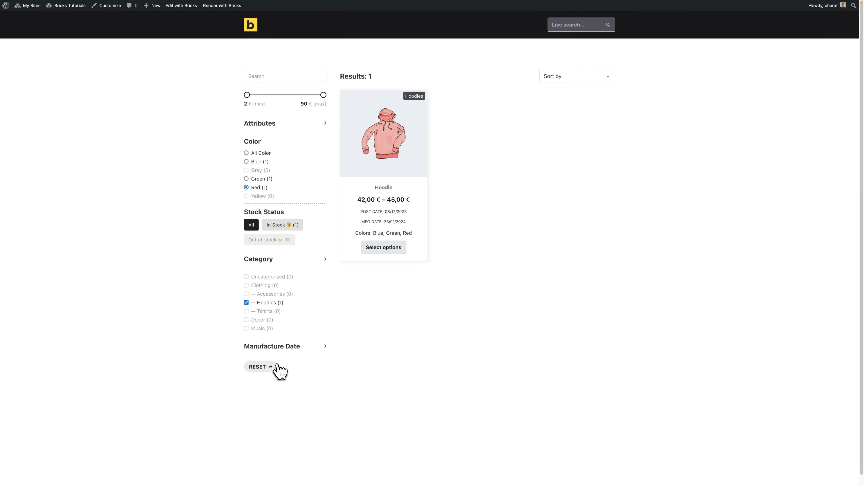
{"action": "left_click", "coordinate": [266, 368]}
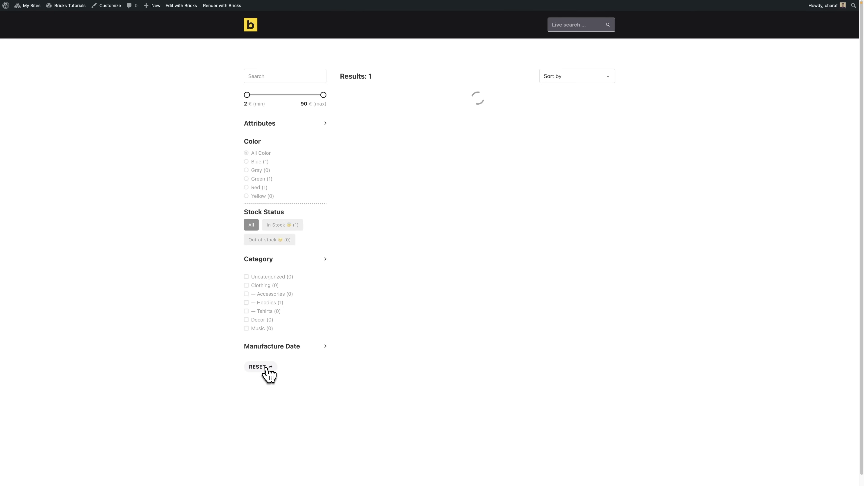